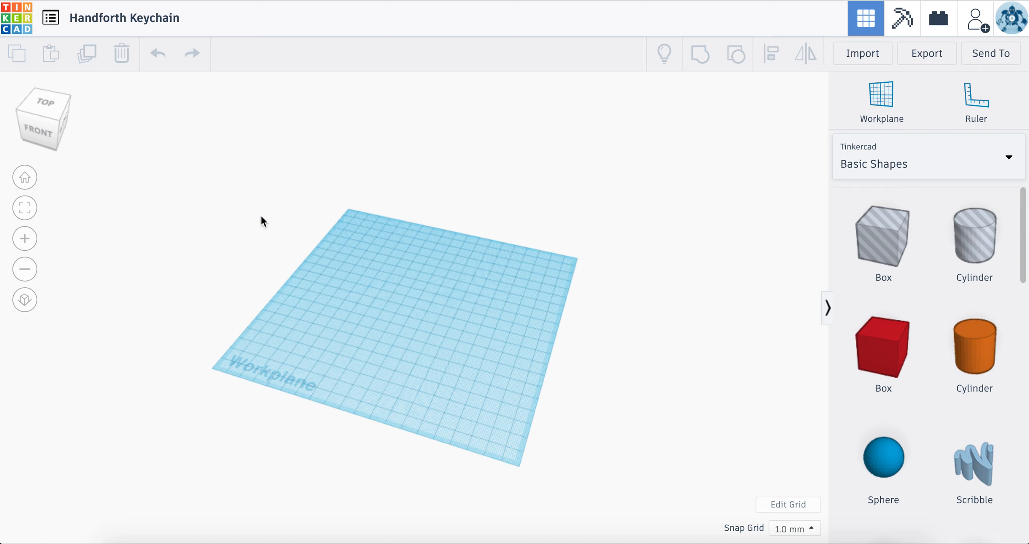
Step: Examine the empty workplane from several angles, including straight from the top and straight from the front
drag(303, 177, 731, 505)
drag(619, 436, 213, 199)
right_drag(260, 264, 292, 310)
drag(40, 136, 46, 111)
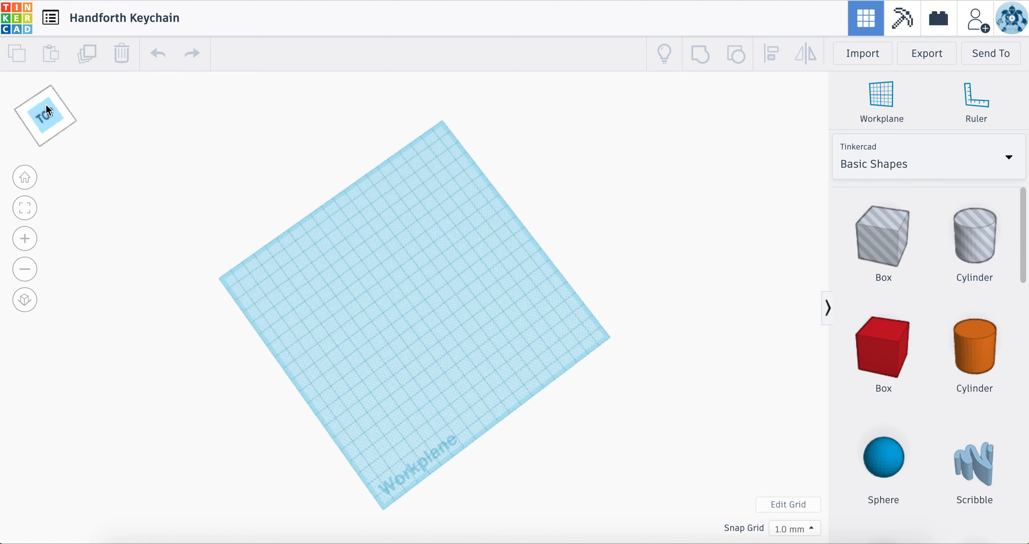
click(47, 111)
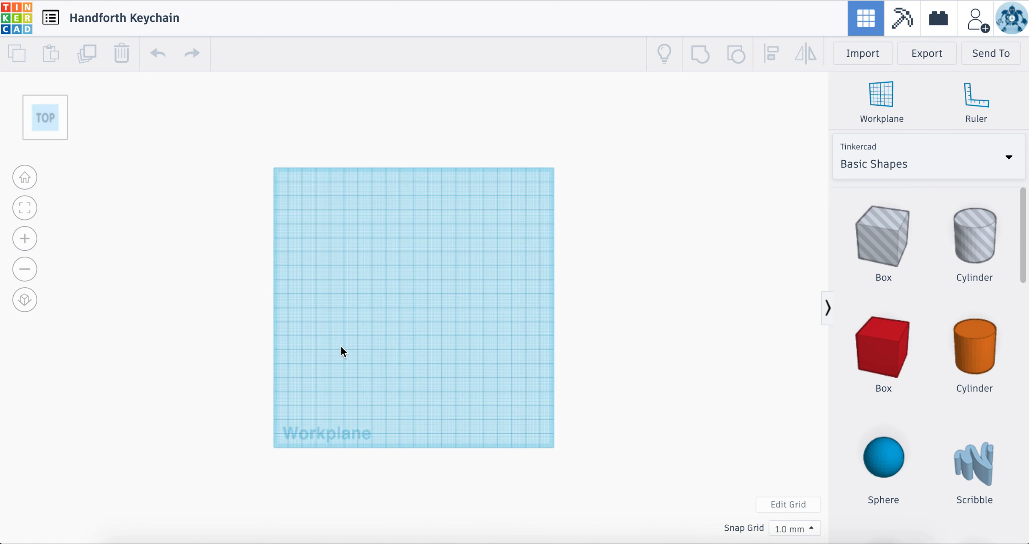
click(52, 125)
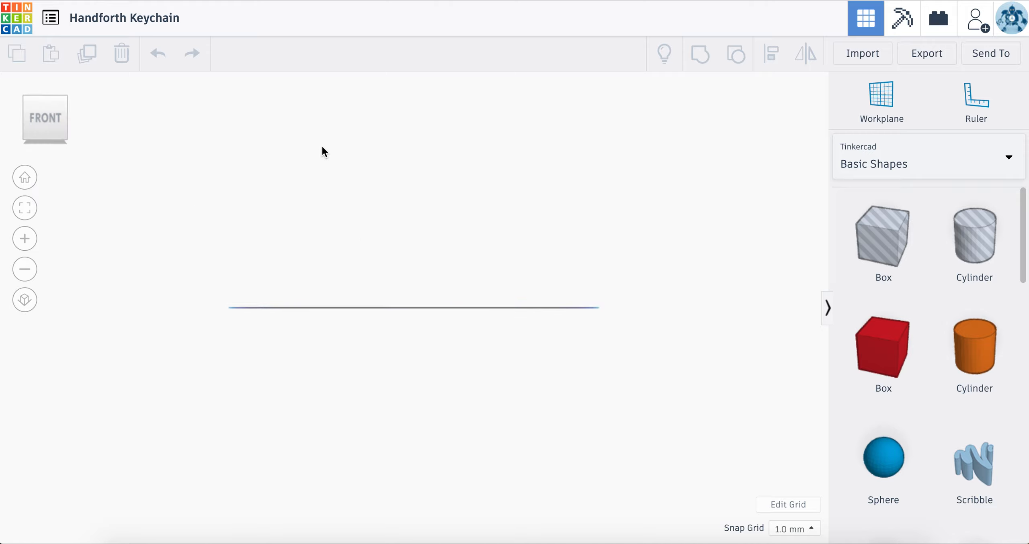
right_drag(408, 271, 410, 297)
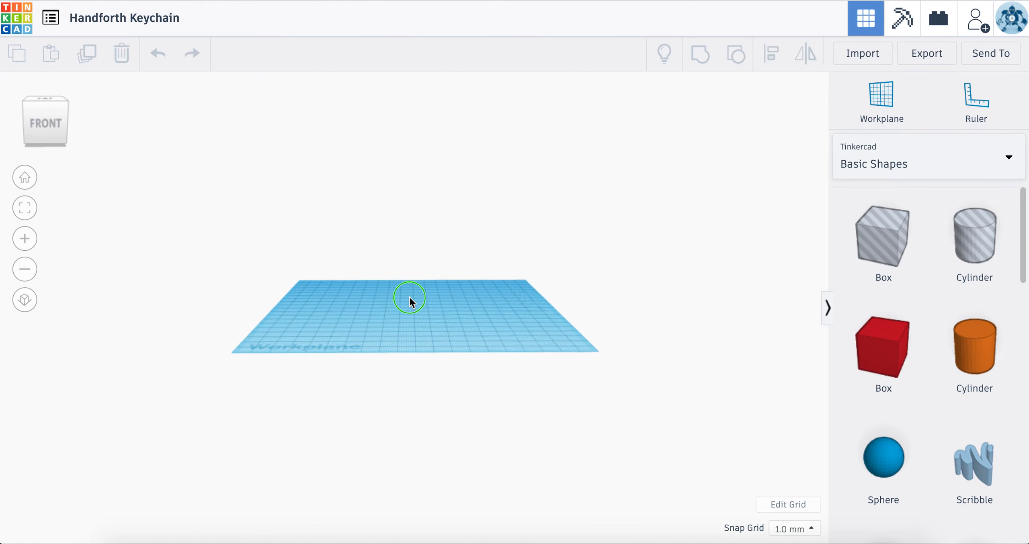
Step: Examine the workplane grid at different zoom levels, positions and tilt angles
scroll(409, 295, down, 4)
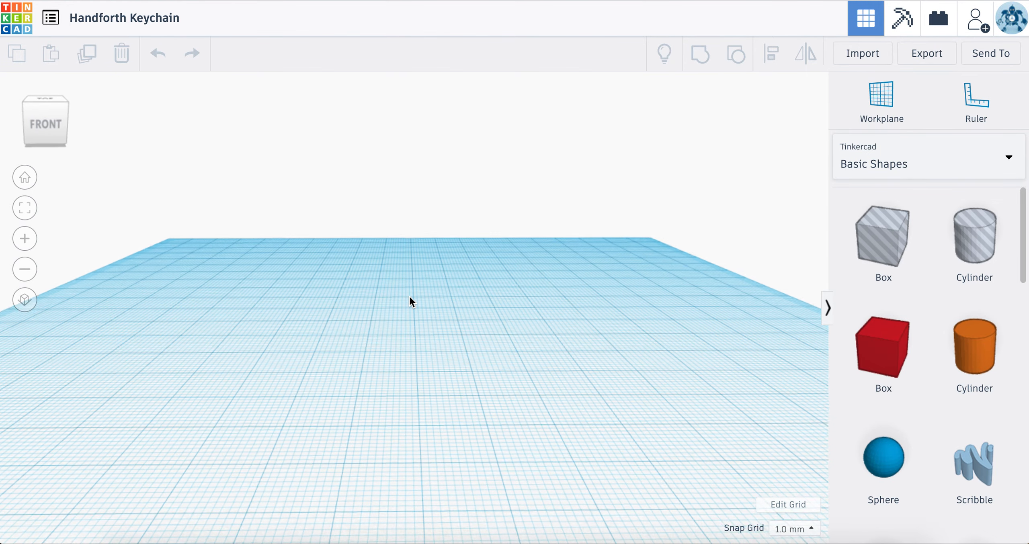
scroll(409, 296, up, 4)
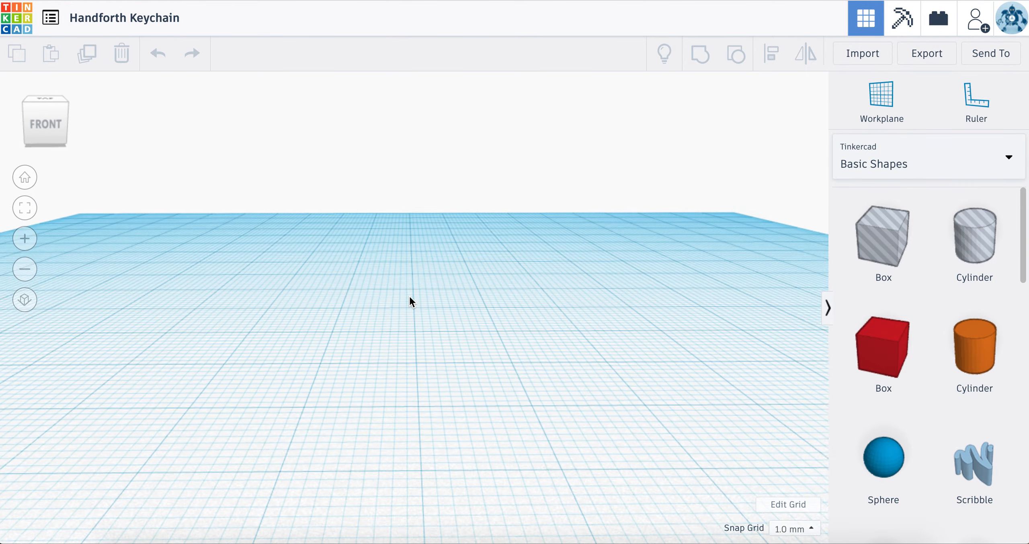
scroll(409, 297, down, 5)
scroll(409, 296, up, 3)
scroll(409, 297, down, 5)
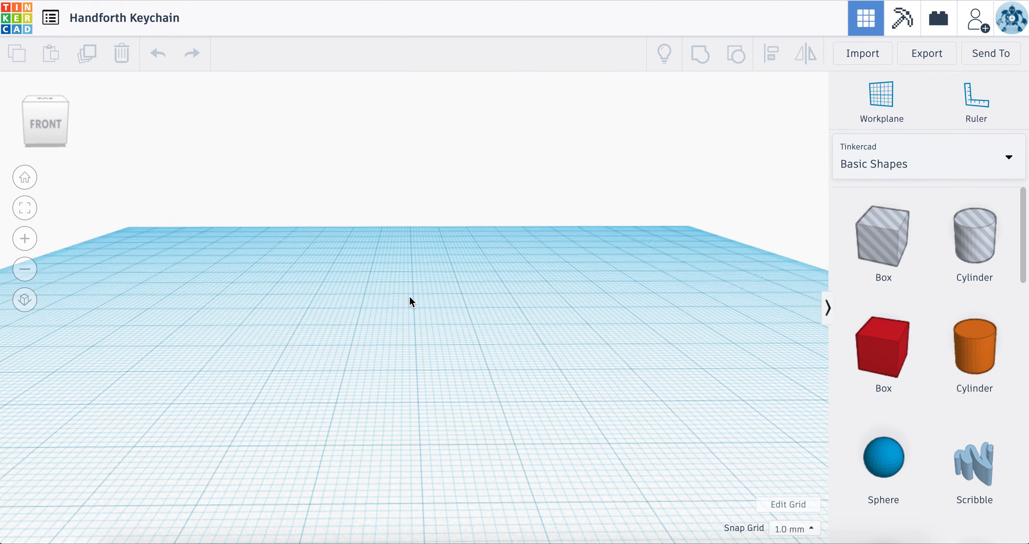
scroll(429, 322, up, 4)
click(427, 266)
right_drag(410, 316, 405, 391)
scroll(405, 389, up, 5)
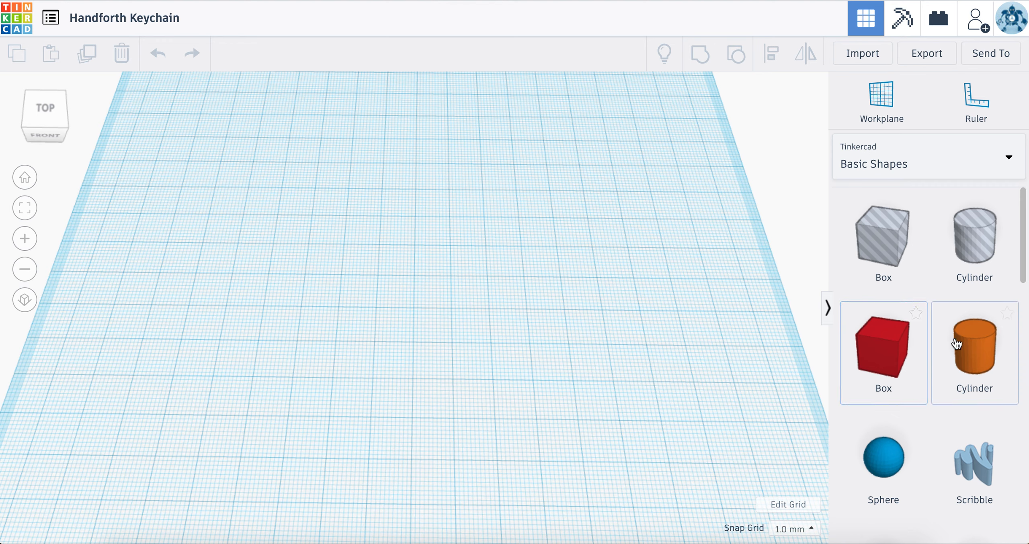
scroll(956, 341, down, 5)
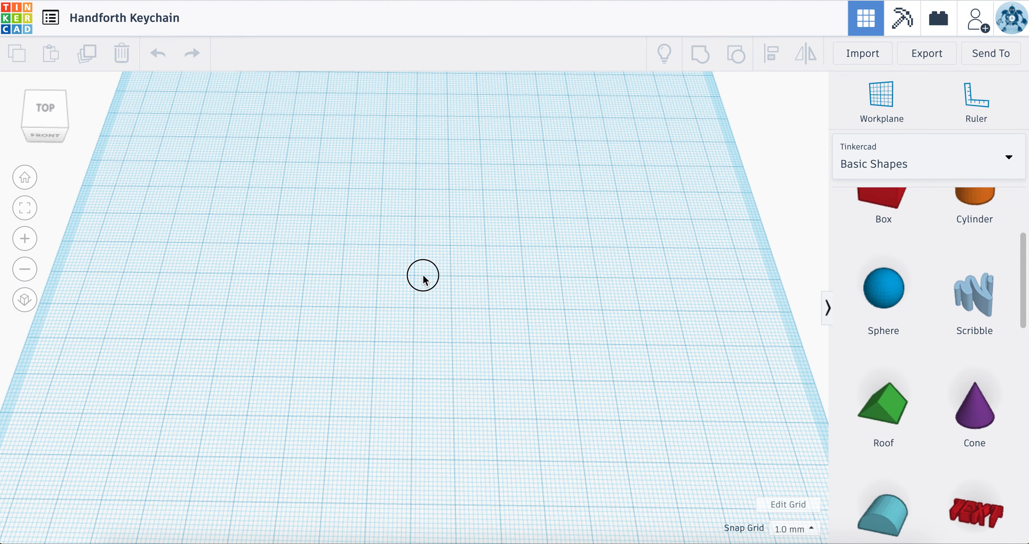
drag(584, 301, 516, 304)
right_drag(474, 306, 453, 285)
drag(454, 286, 549, 284)
scroll(548, 284, down, 2)
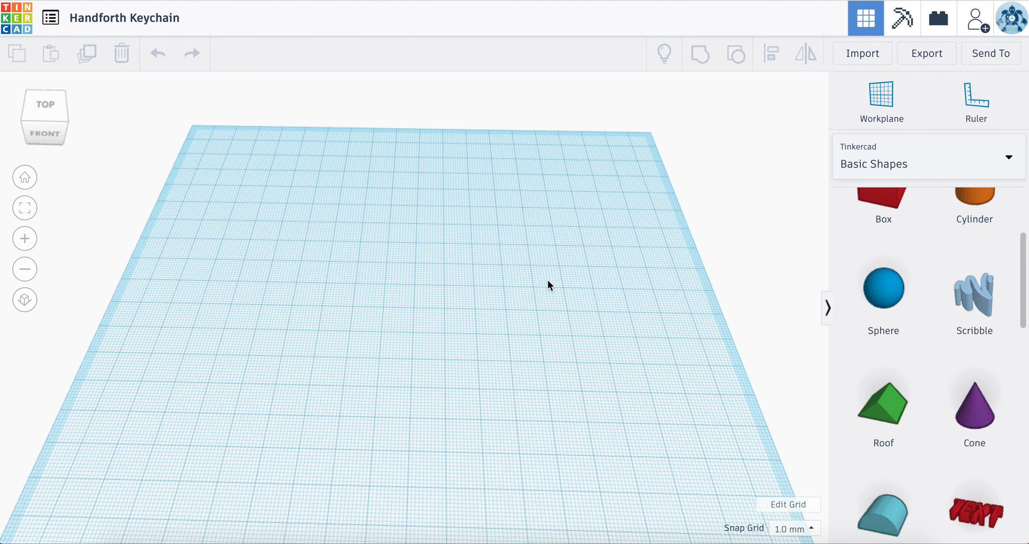
scroll(549, 285, down, 2)
right_drag(549, 284, 573, 271)
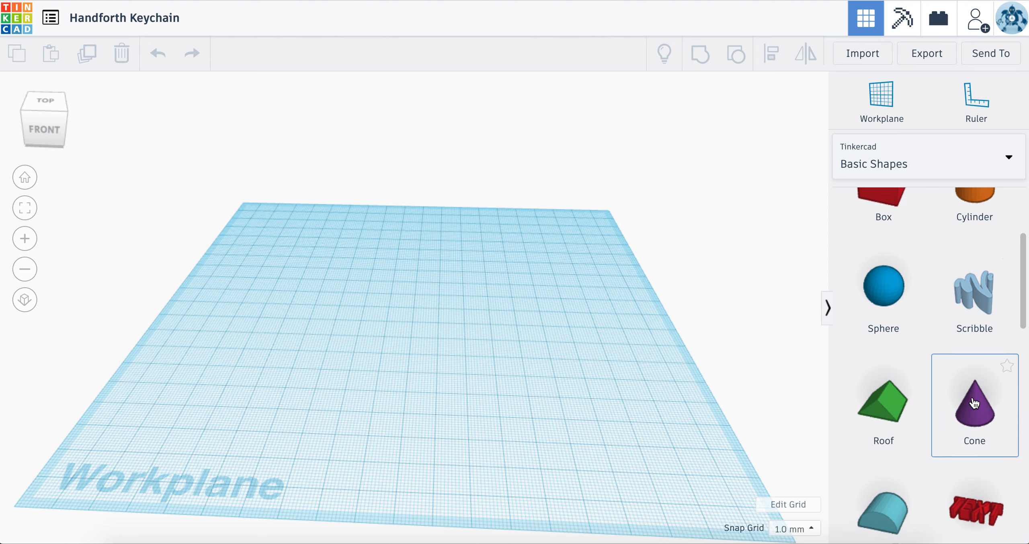
Step: Place a Text shape near the centre of the workplane and set its text to the name from the design title
scroll(981, 426, down, 3)
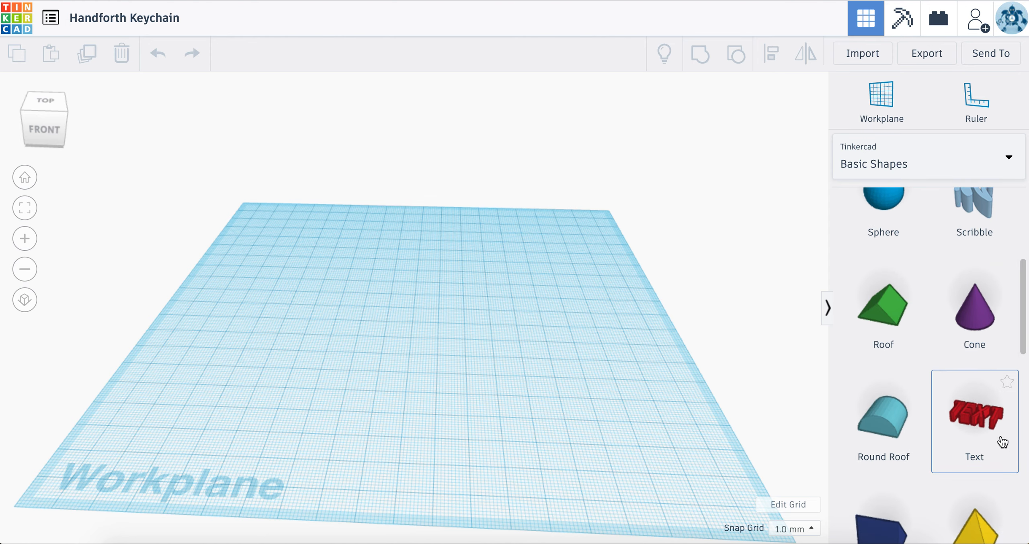
scroll(989, 402, down, 2)
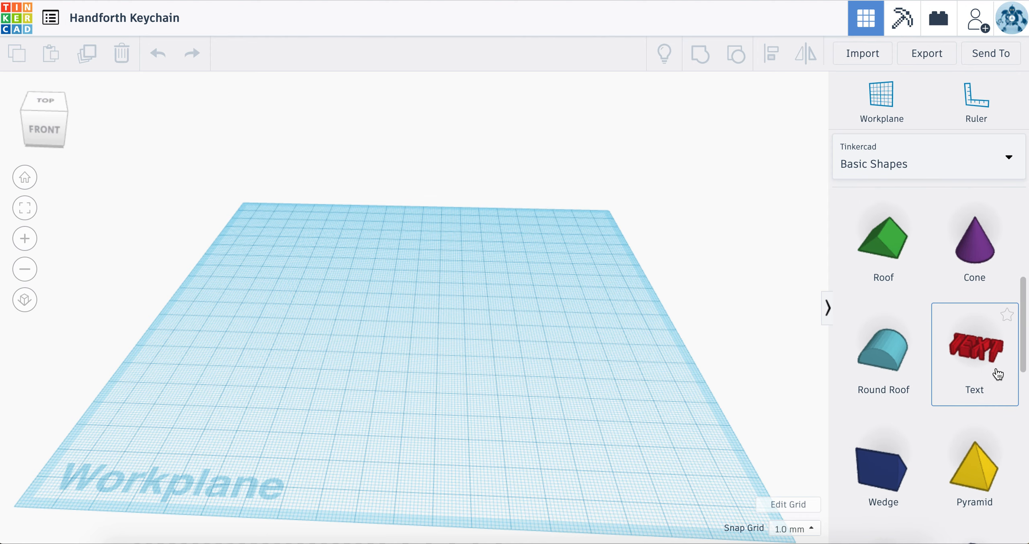
drag(994, 359, 440, 335)
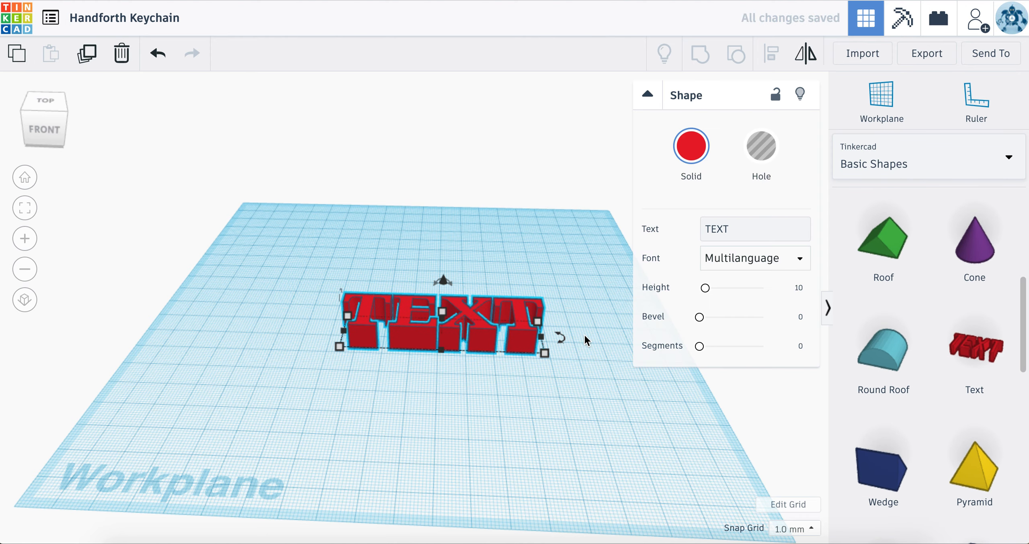
click(733, 236)
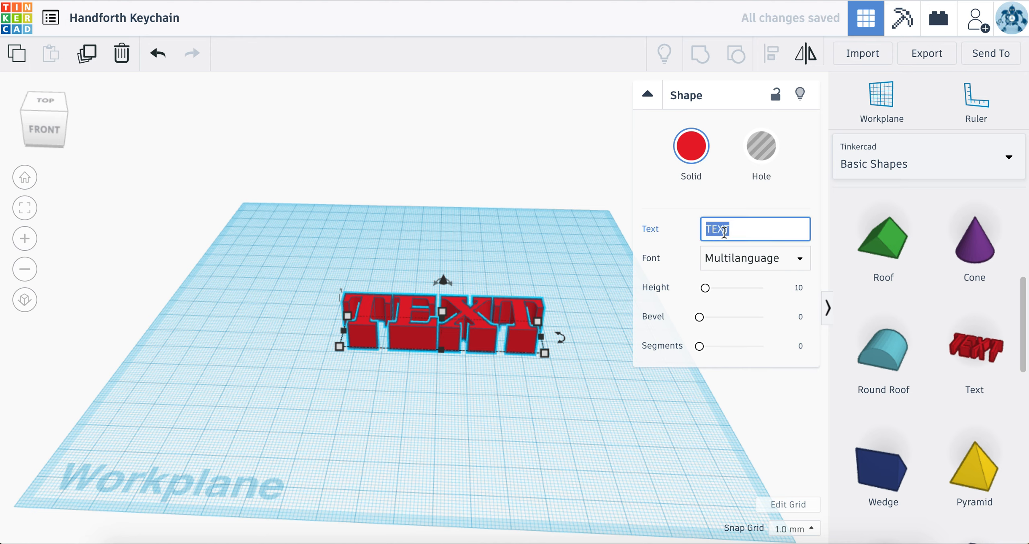
text(H)
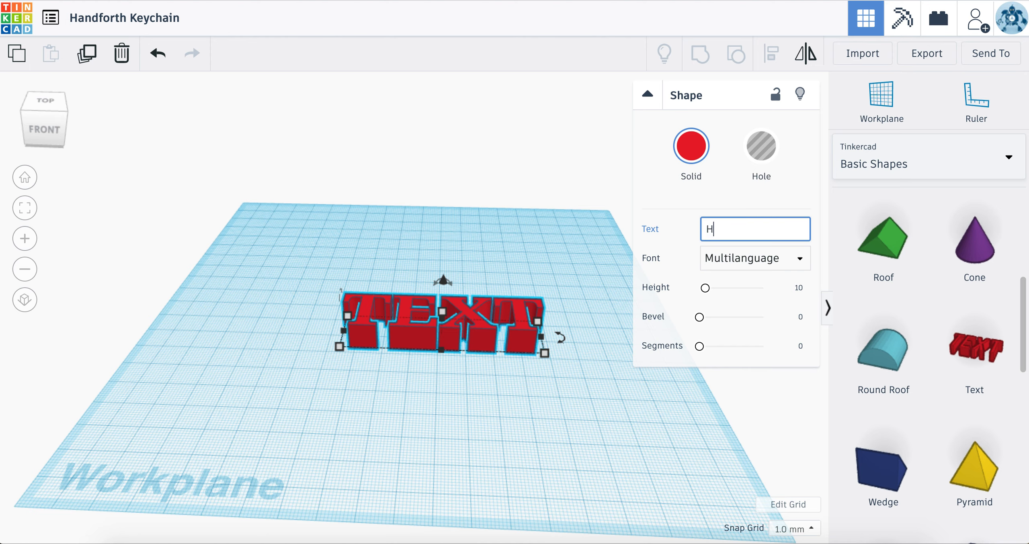
text(andforth)
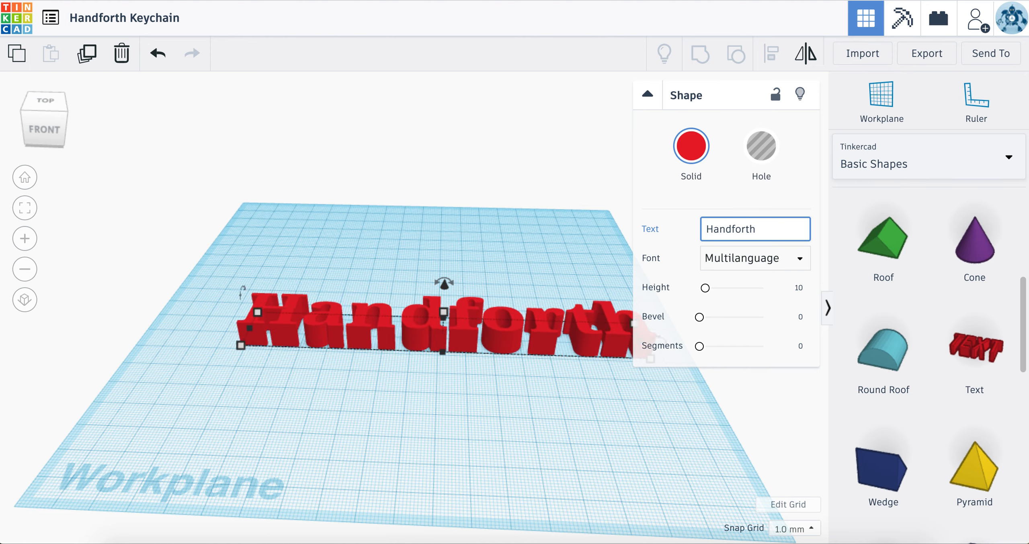
Step: Move the text shape toward the back of the workplane and replace its text with the single letter H
drag(460, 334, 444, 304)
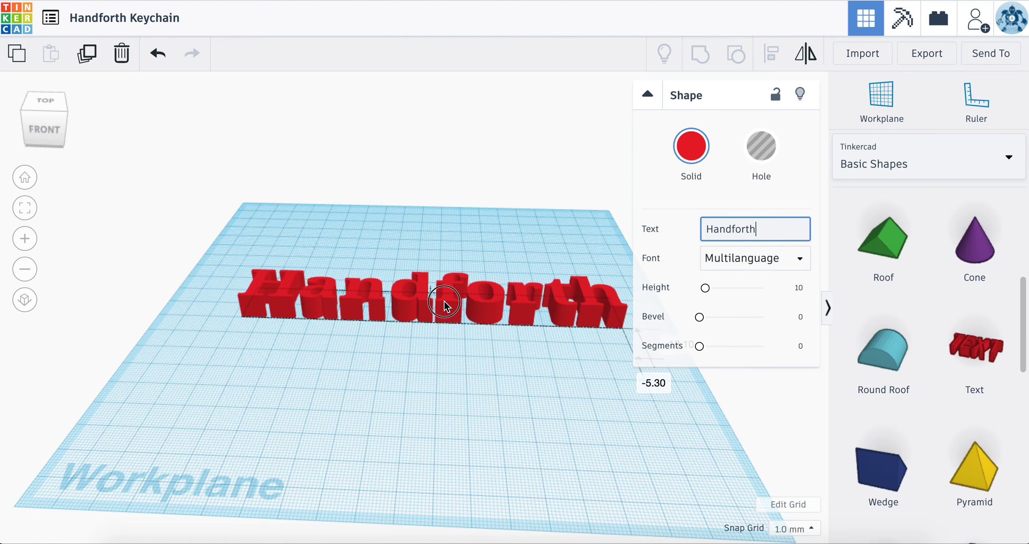
drag(444, 304, 444, 305)
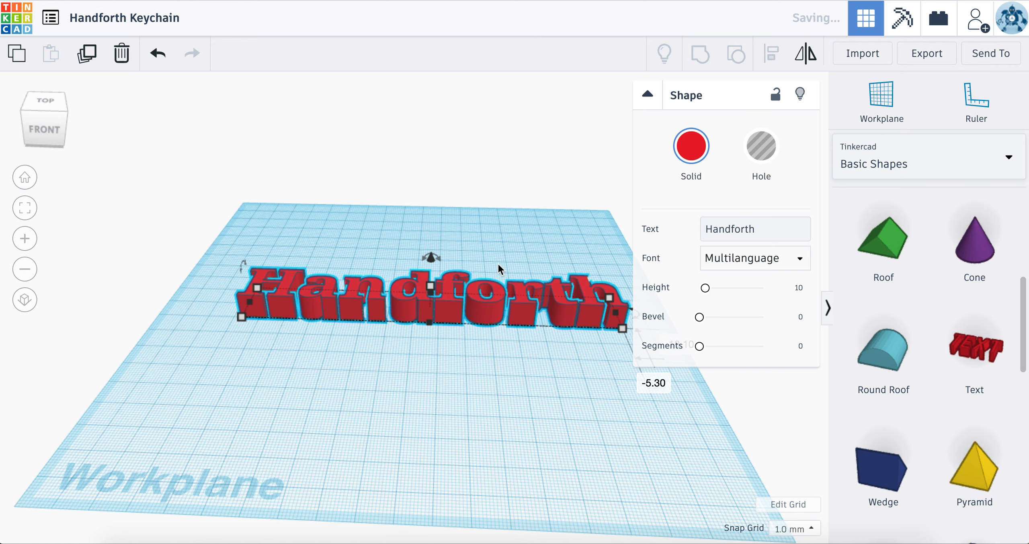
double_click(739, 230)
text(H)
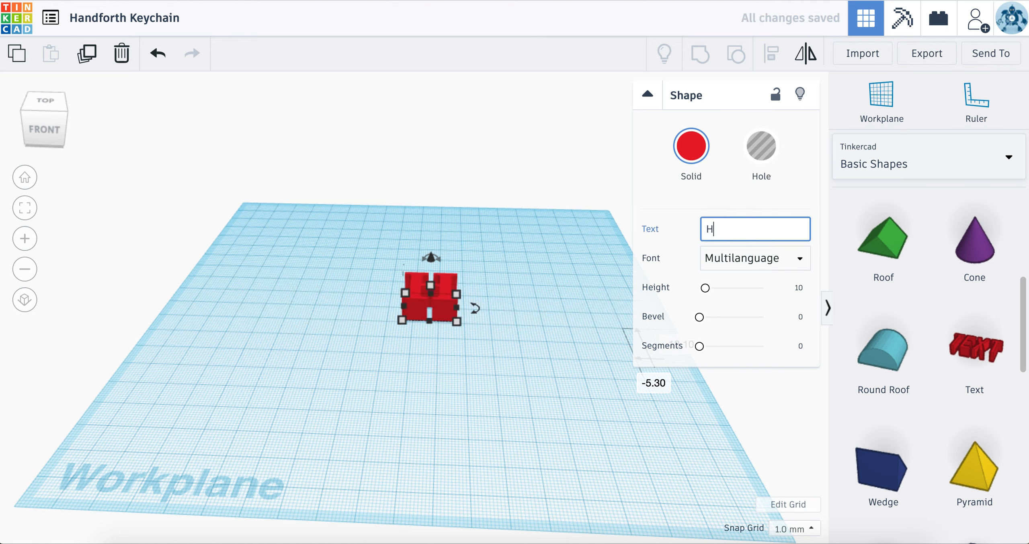
click(652, 439)
Step: Add a second Text shape to the right of the H and set its text to a
drag(979, 375, 587, 346)
click(730, 229)
text(a)
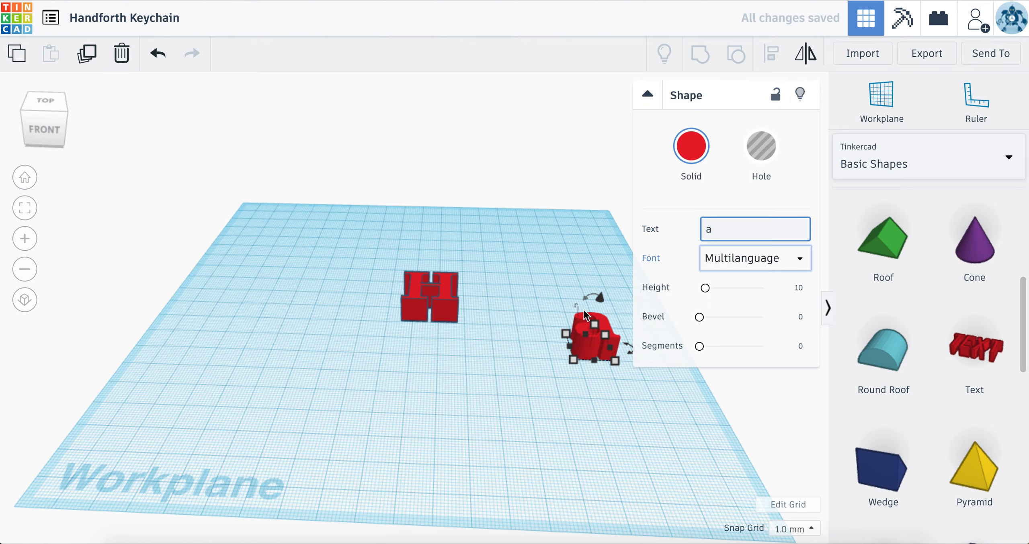
click(511, 346)
scroll(511, 346, up, 2)
scroll(573, 333, down, 2)
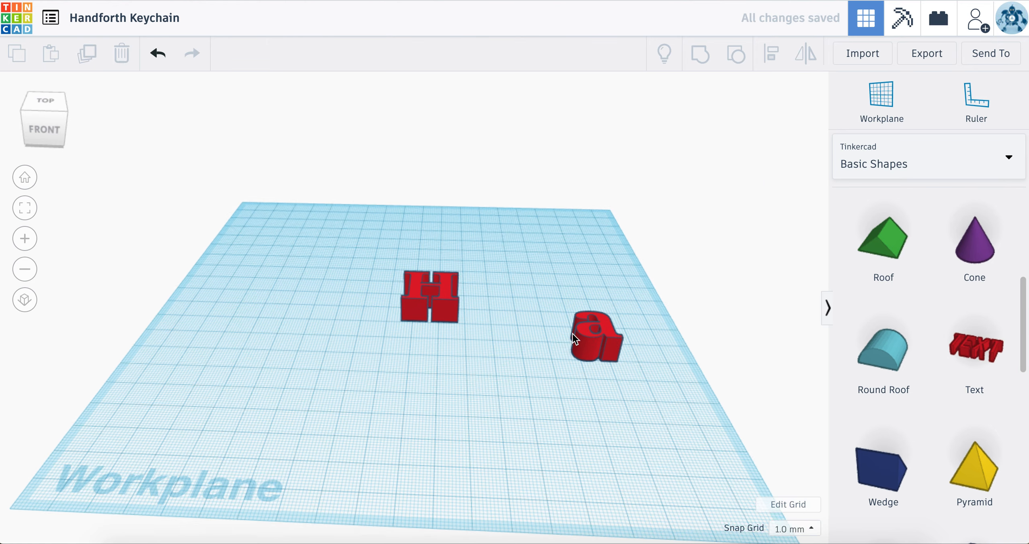
Step: Move the letter a about 43 mm left and 15 mm back so it overlaps the H's lower right corner
click(599, 332)
drag(588, 345, 462, 322)
key(Right)
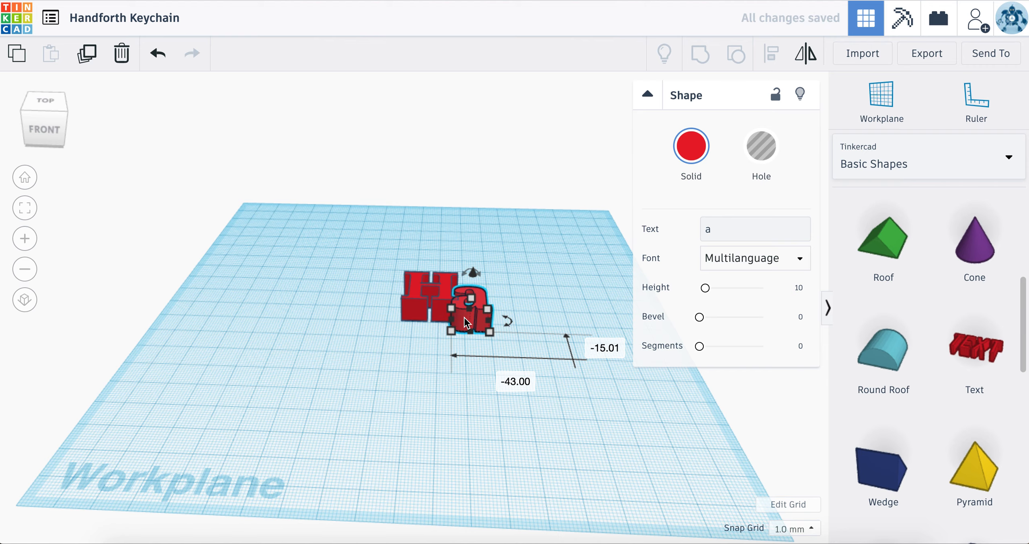
scroll(463, 316, up, 5)
right_drag(425, 333, 429, 402)
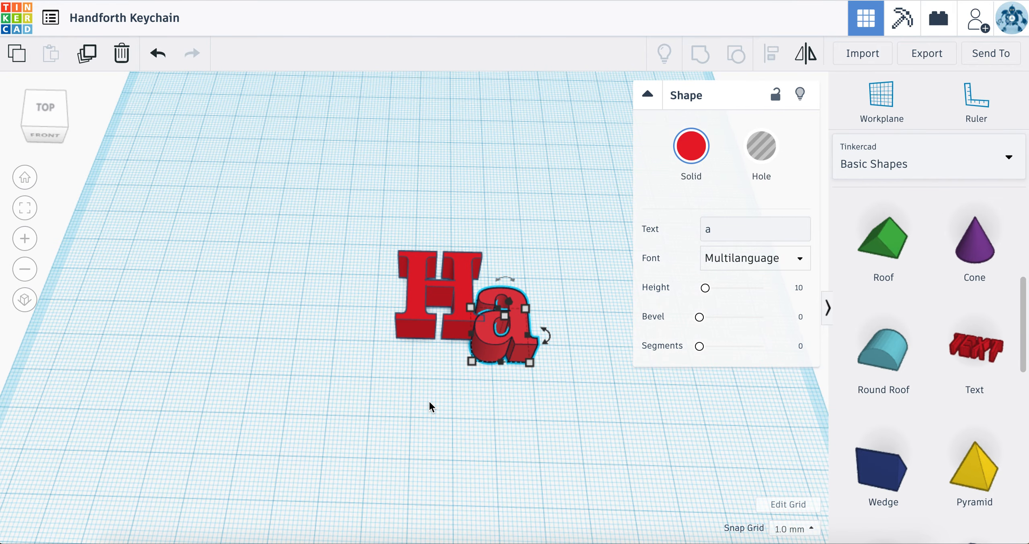
scroll(604, 287, up, 3)
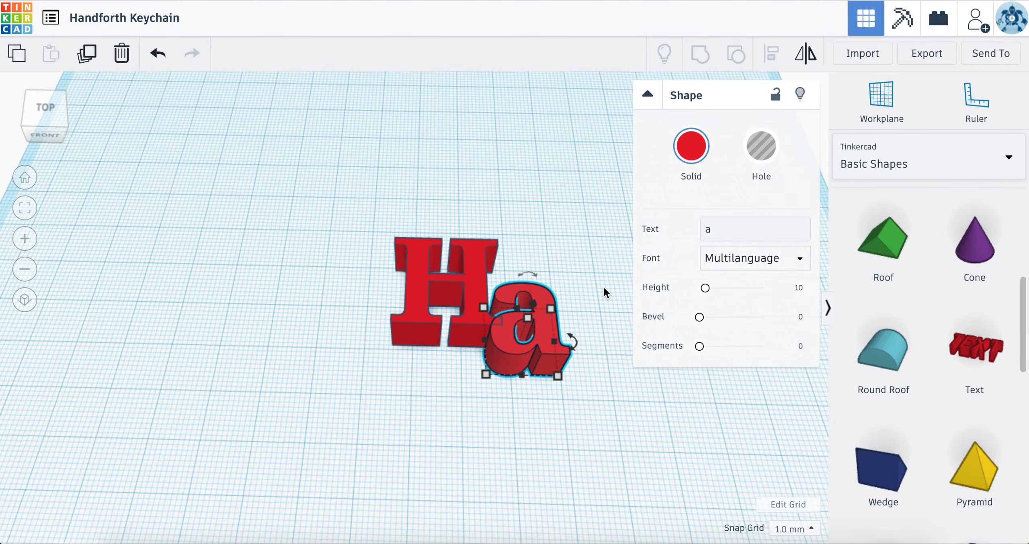
Step: Select the H and a together and move them toward the left side of the workplane
scroll(604, 287, down, 4)
scroll(603, 286, down, 4)
click(569, 321)
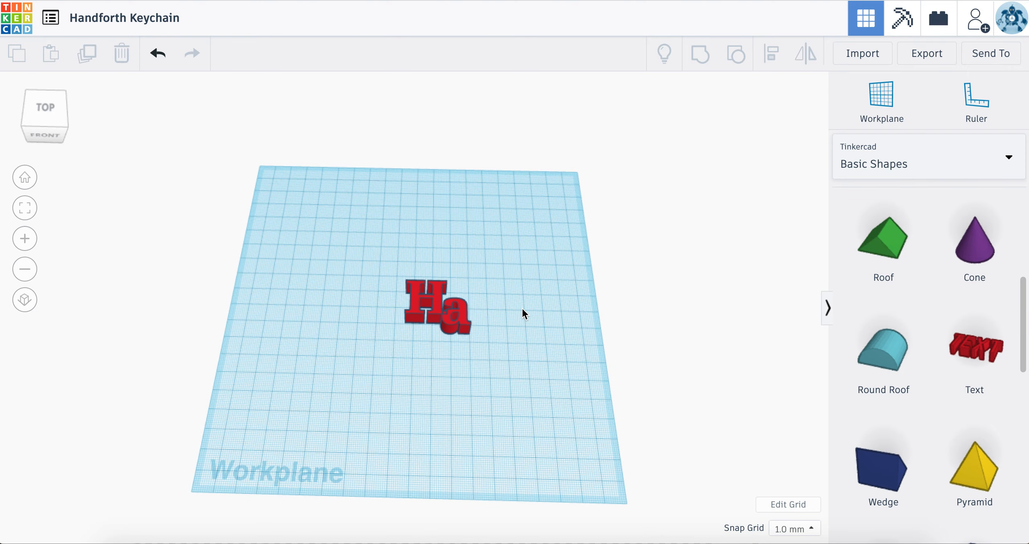
scroll(523, 311, up, 3)
scroll(523, 309, down, 2)
drag(358, 246, 542, 361)
drag(472, 314, 319, 310)
key(ctrl+z)
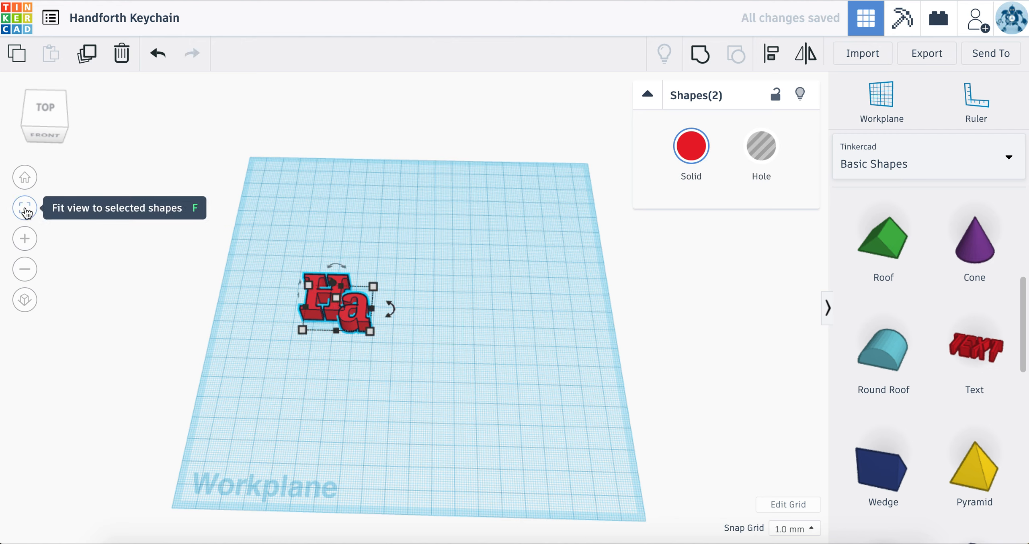
Step: Add a third Text shape to the right of the H and a and set its text to n
click(25, 207)
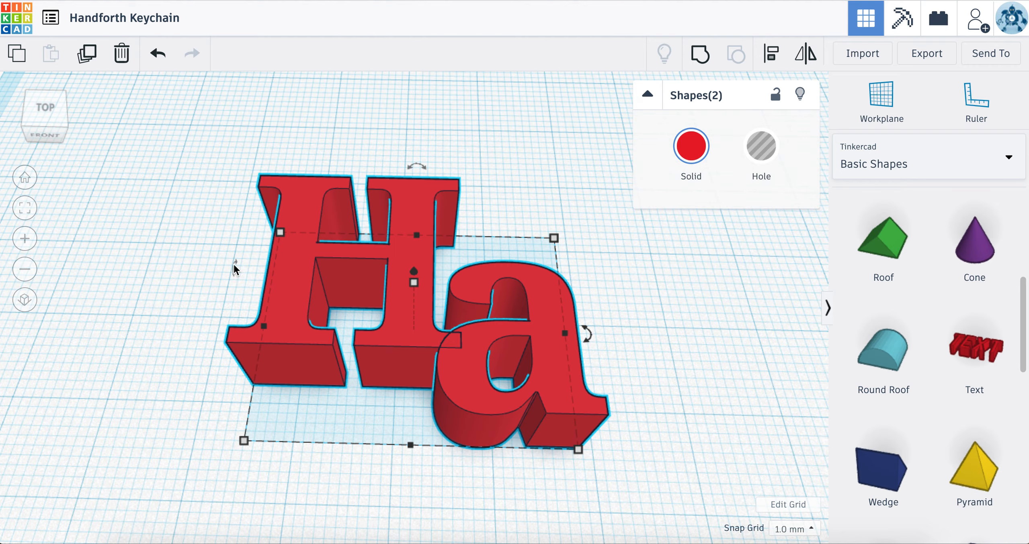
right_drag(270, 282, 274, 305)
scroll(273, 304, down, 3)
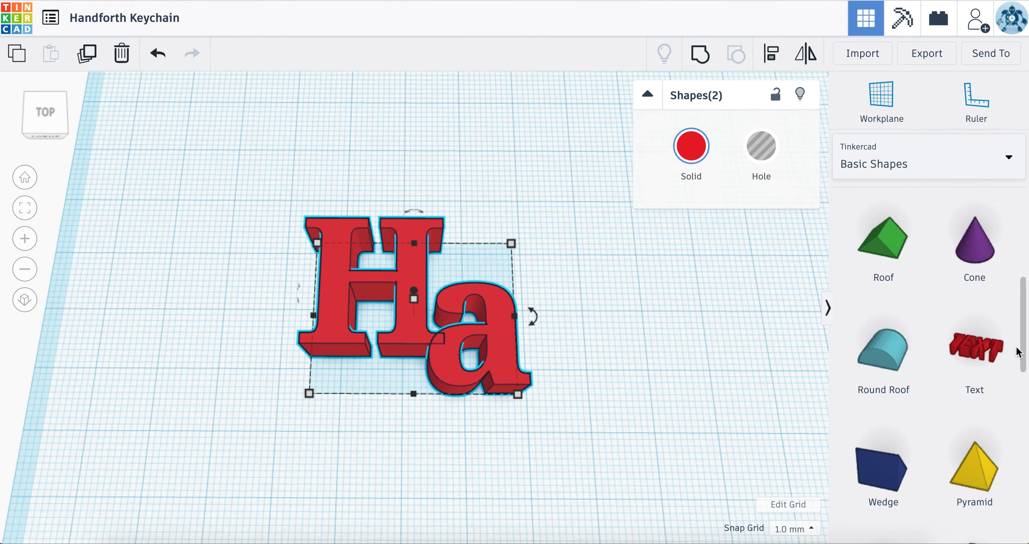
drag(972, 346, 696, 271)
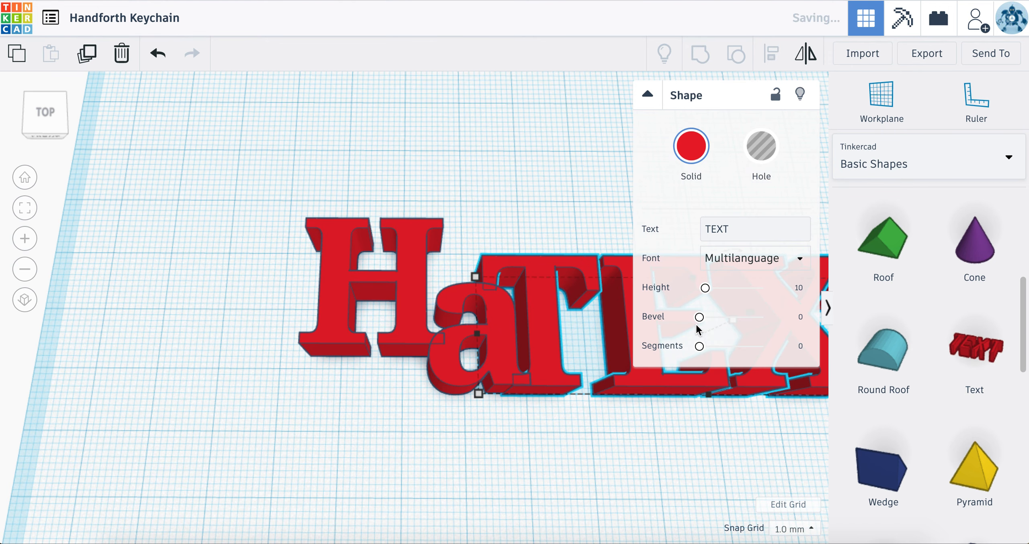
click(719, 230)
text(n)
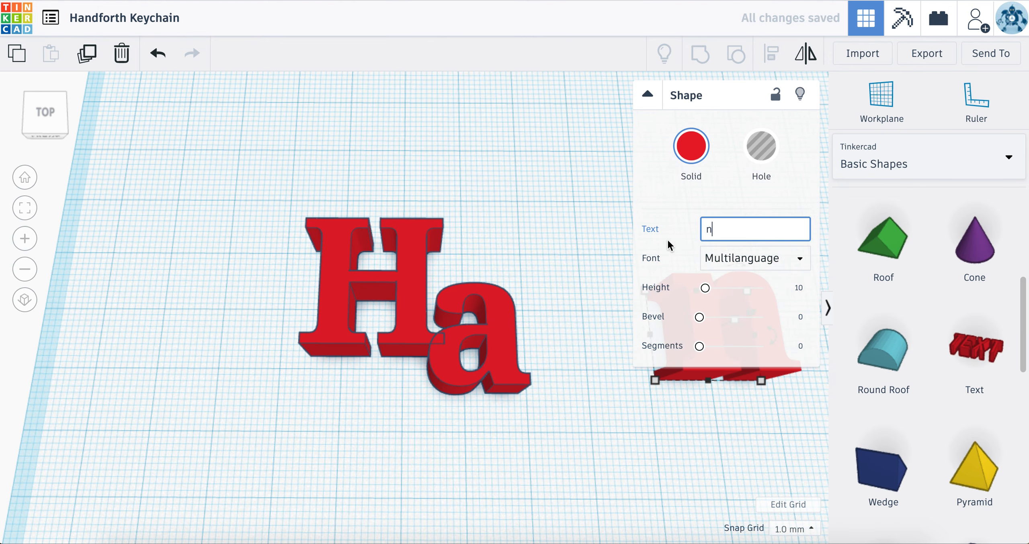
Step: Move the letter n left and back so its lower left foot overlaps the upper right of the a
click(588, 322)
drag(650, 307, 534, 289)
click(656, 422)
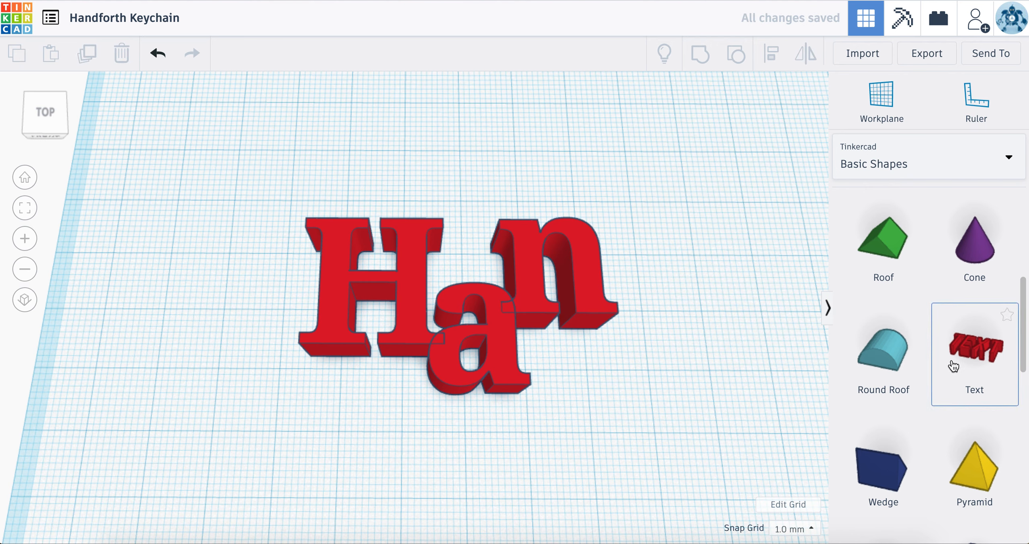
Step: Add a fourth Text shape to the right of the n and set its text to d
click(971, 336)
click(720, 320)
click(718, 230)
double_click(718, 231)
text(d)
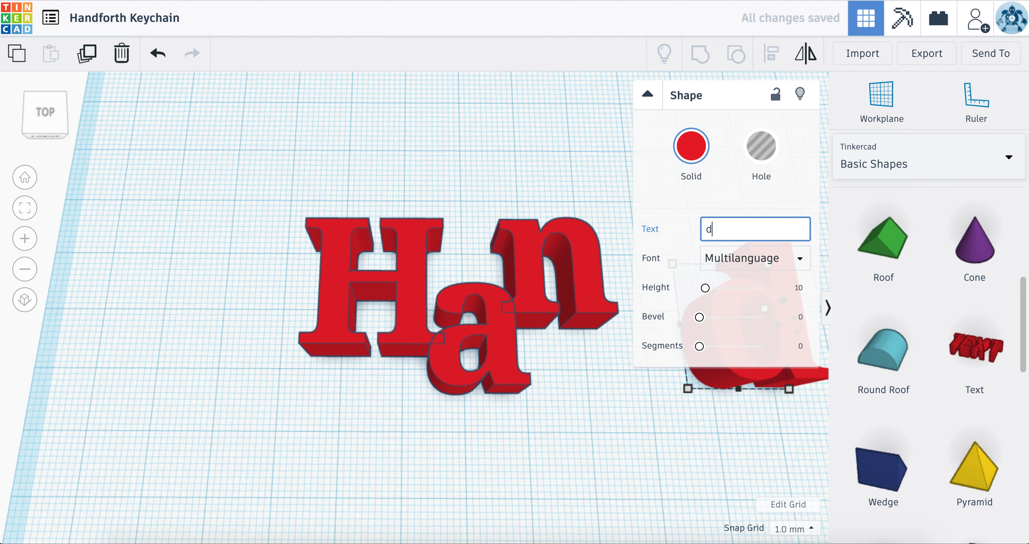
Step: Move the letter d about 18 mm left and 2 mm forward so it overlaps the n's lower right foot
click(659, 426)
drag(745, 360, 625, 342)
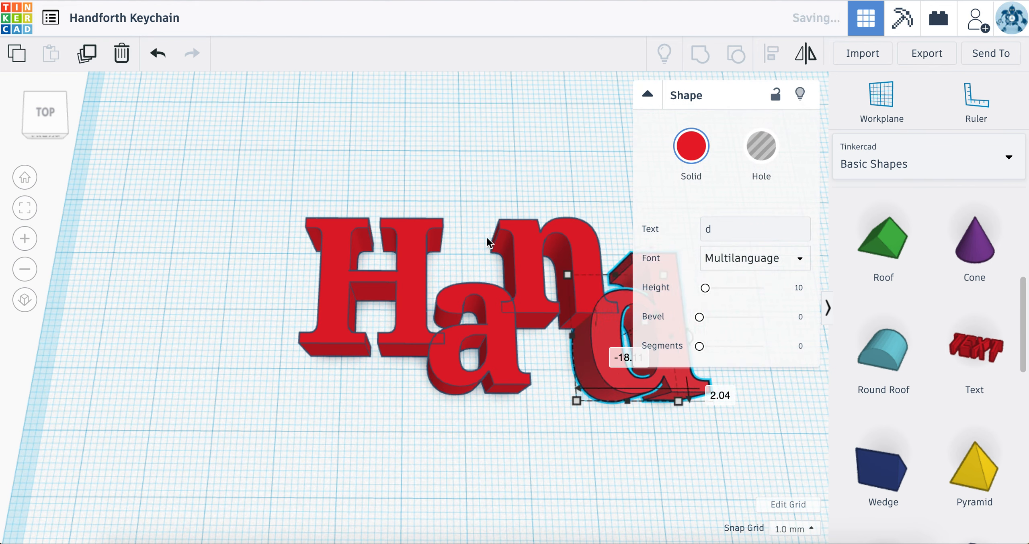
click(460, 155)
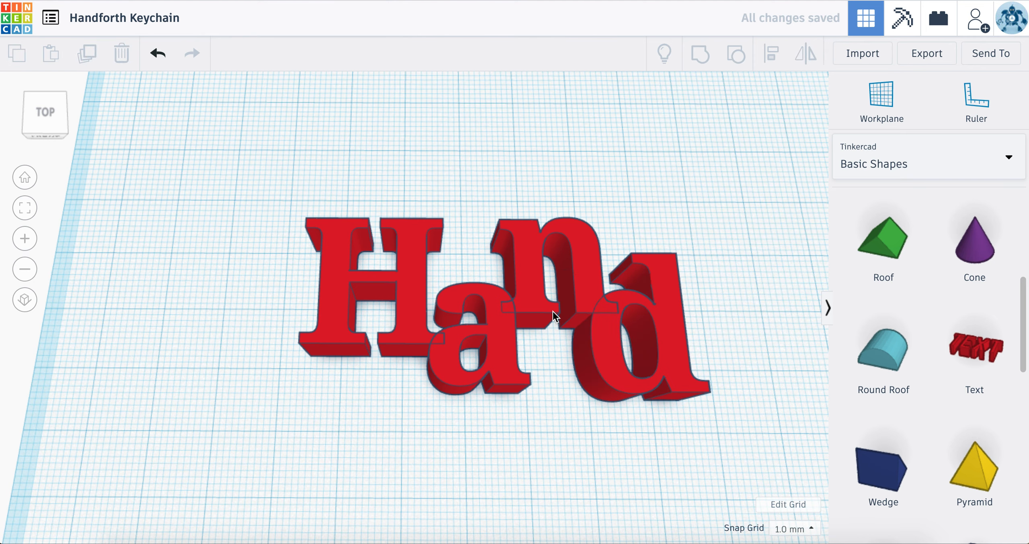
Step: Group the letters H, a, n and d into a single shape
drag(260, 135, 674, 378)
middle_drag(674, 345, 589, 345)
scroll(588, 360, up, 5)
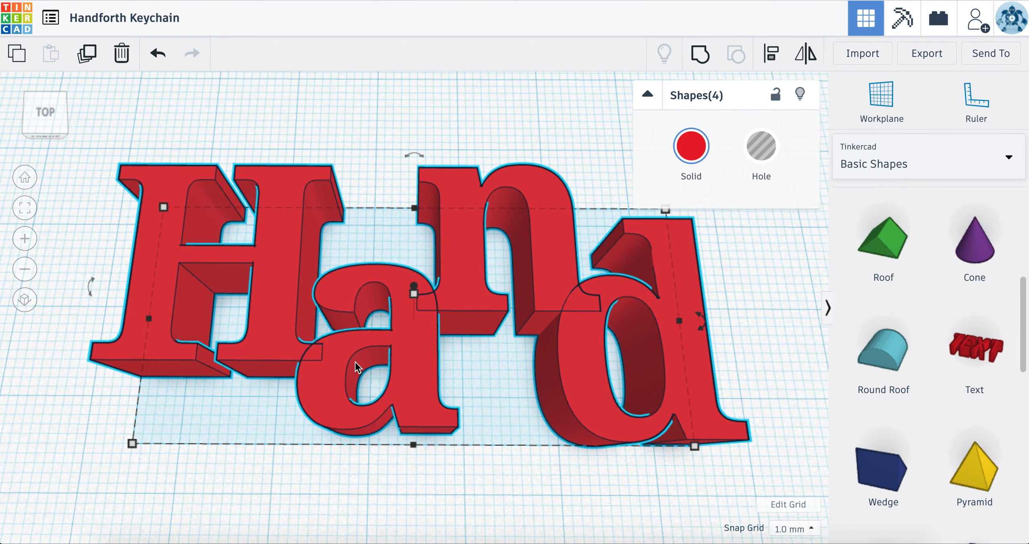
right_drag(393, 471, 414, 442)
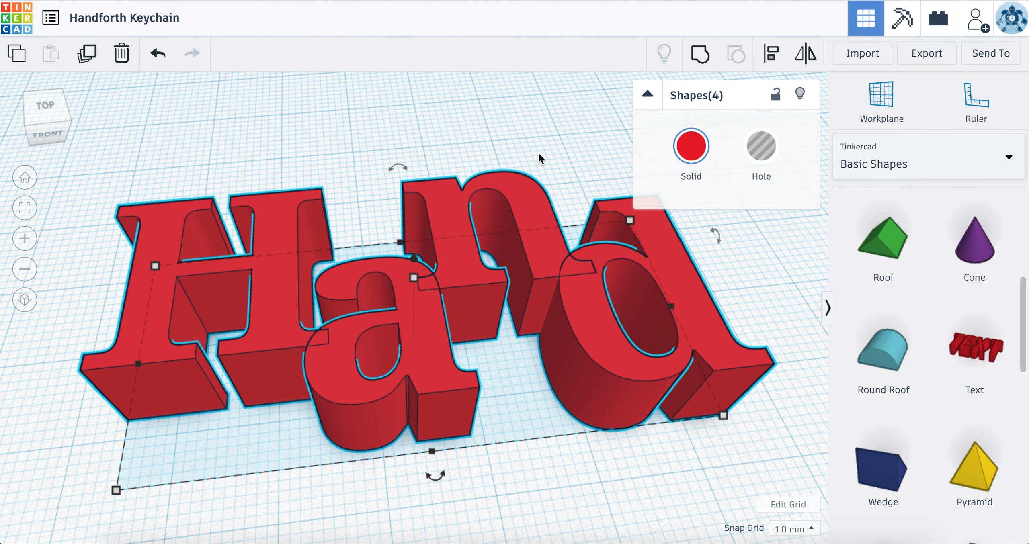
key(ctrl+g)
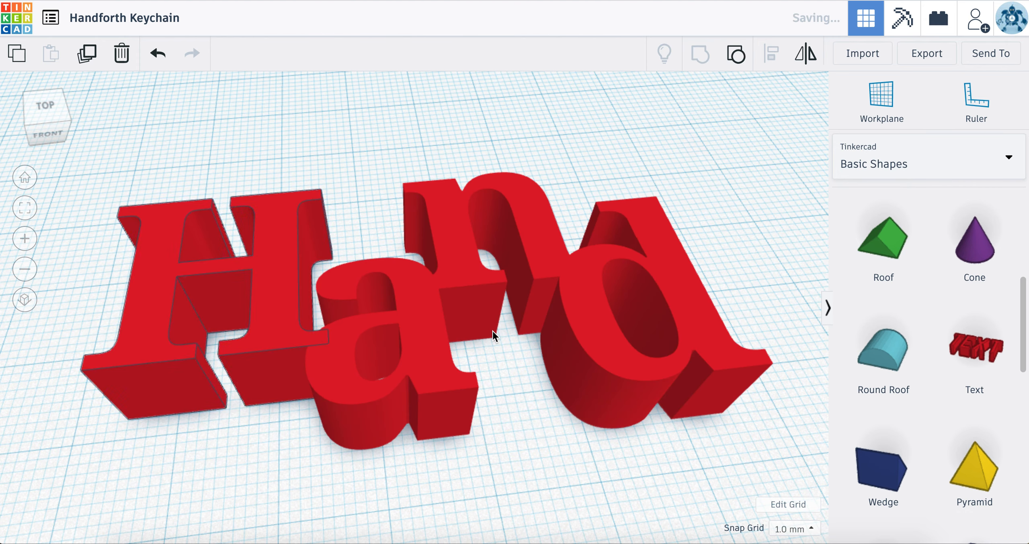
Step: Move the grouped Hand letters about 15 mm left and 1 mm forward
click(621, 475)
right_drag(505, 405, 466, 441)
right_drag(337, 300, 435, 387)
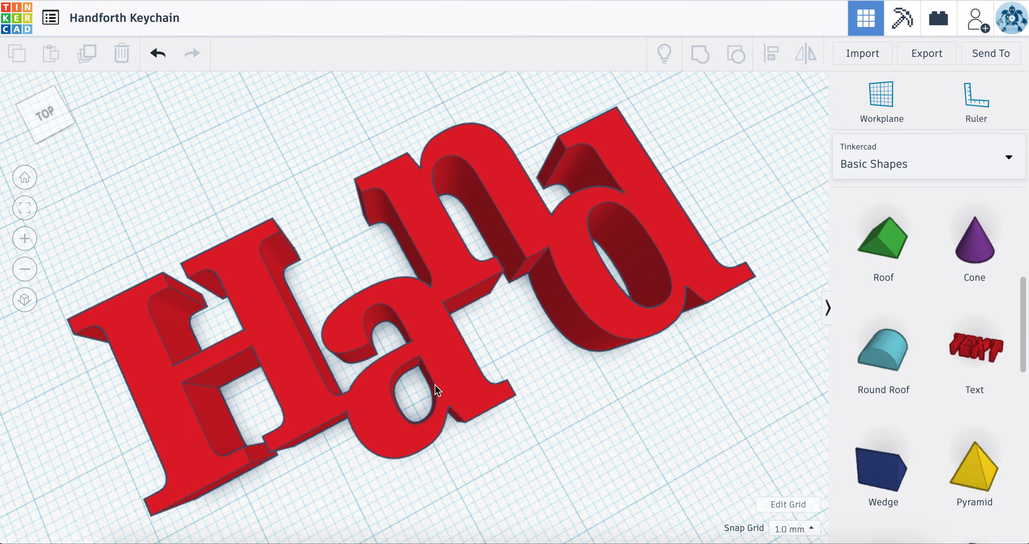
right_drag(544, 381, 435, 349)
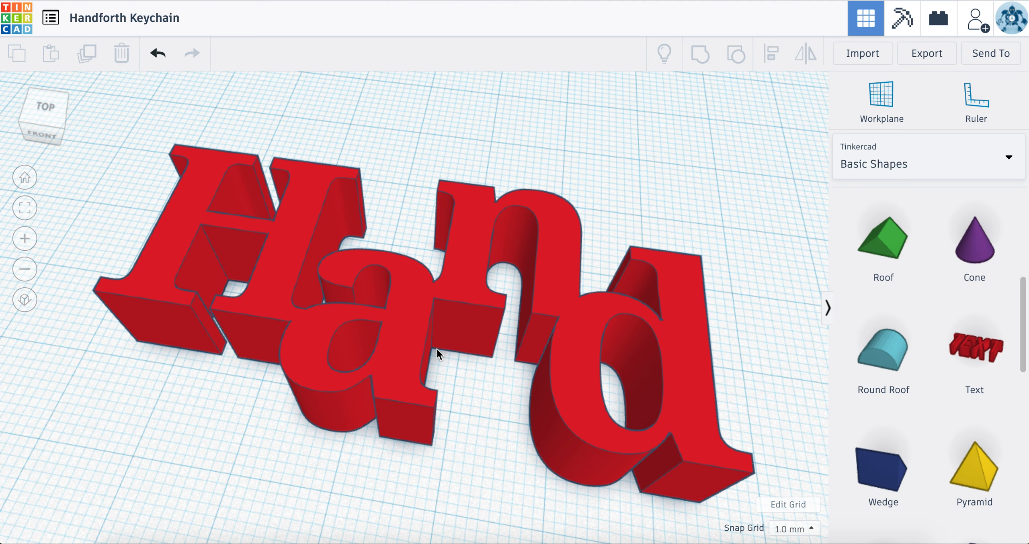
drag(591, 343, 413, 306)
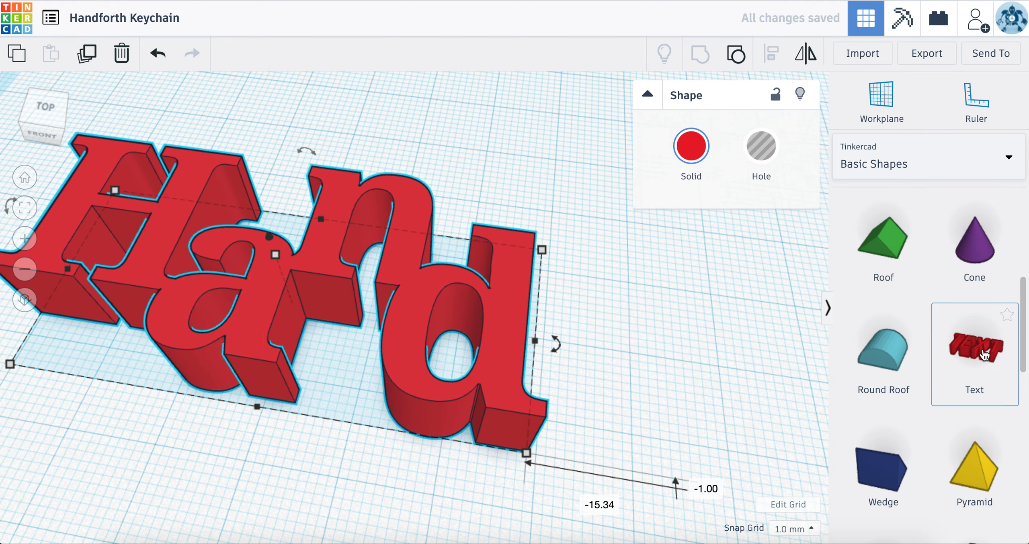
Step: Add a Text shape to the right of the Hand group and set its text to forth
click(975, 350)
click(632, 297)
click(741, 233)
double_click(740, 233)
text(forth)
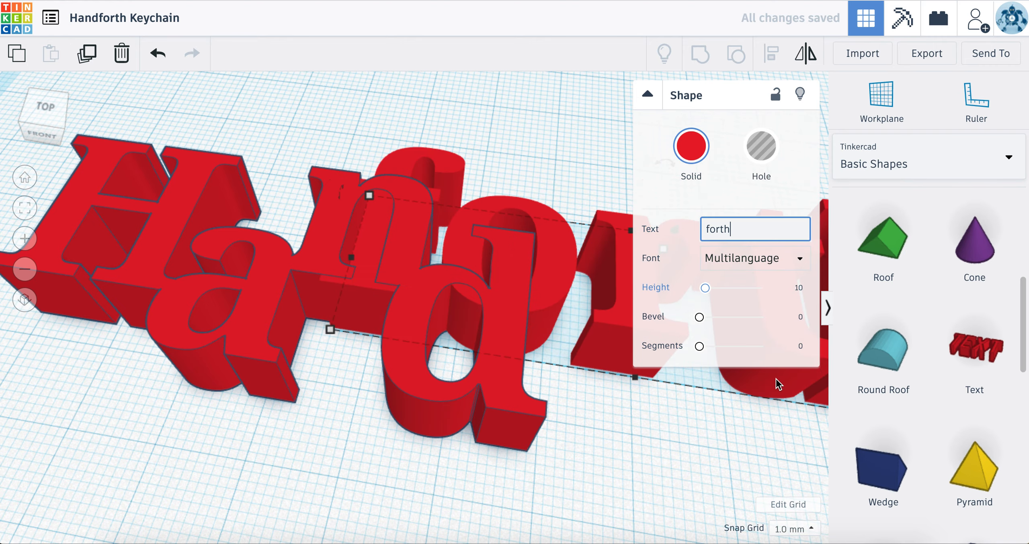
click(728, 449)
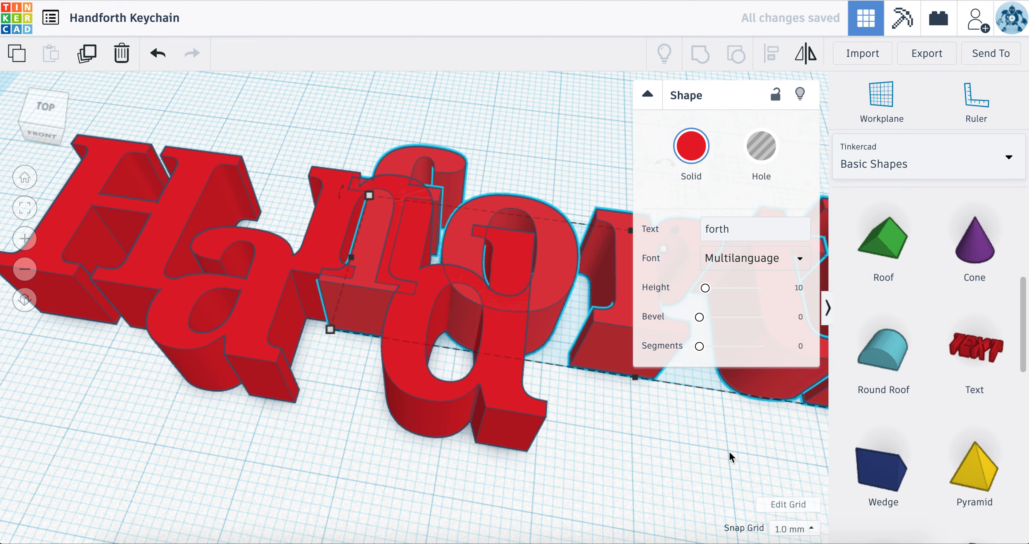
Step: Move the word forth right and align it with the d so the f's left edge overlaps the d
scroll(729, 452, down, 5)
drag(540, 296, 668, 372)
click(534, 464)
right_drag(534, 464, 580, 334)
click(586, 295)
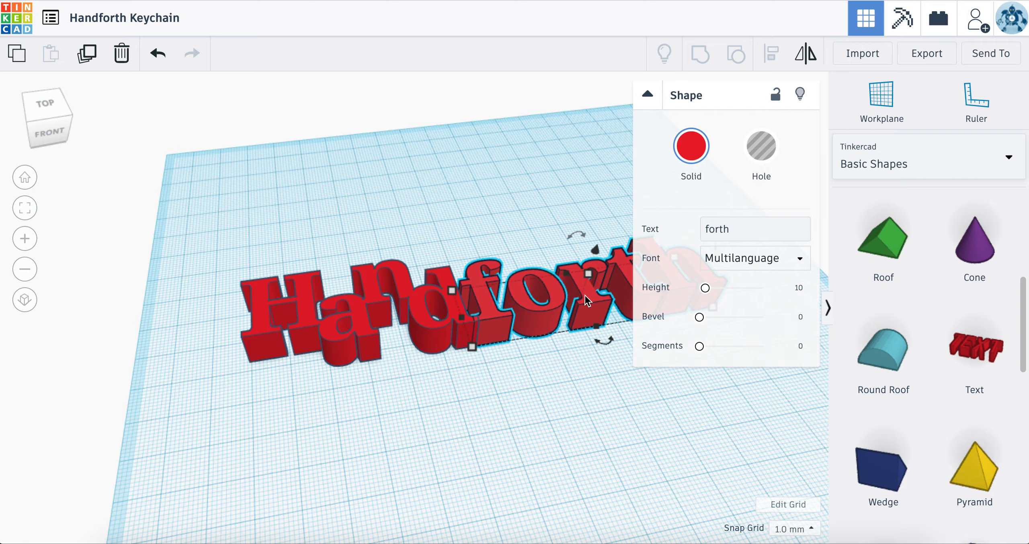
key(f)
right_drag(542, 419, 513, 451)
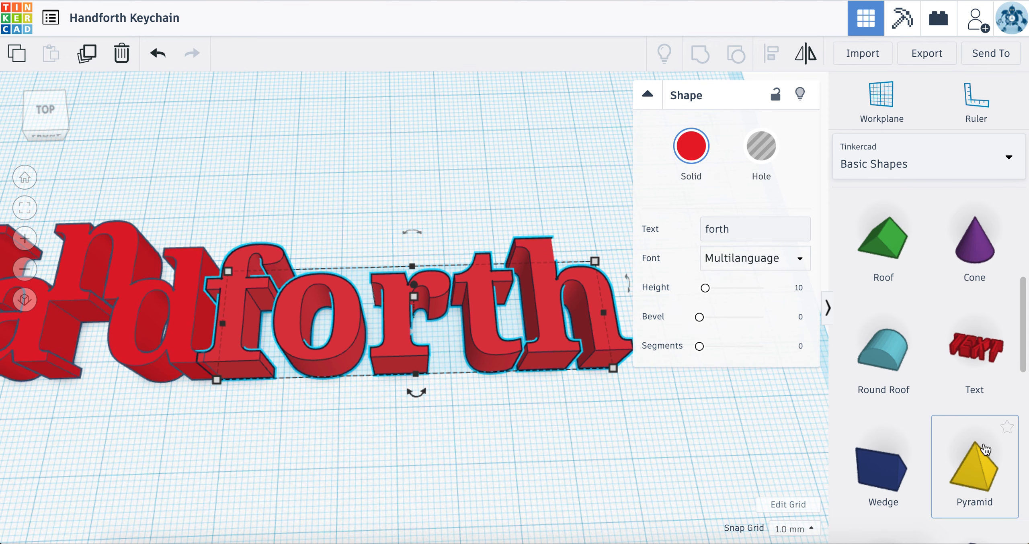
Step: Add a solid Box shape behind the h of forth
scroll(921, 450, down, 4)
scroll(921, 433, up, 4)
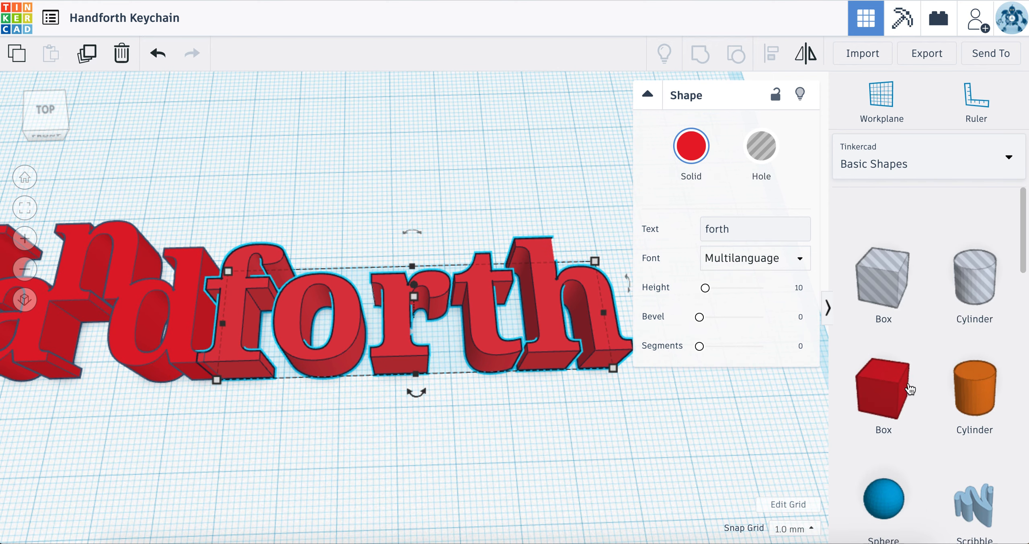
drag(900, 362, 559, 210)
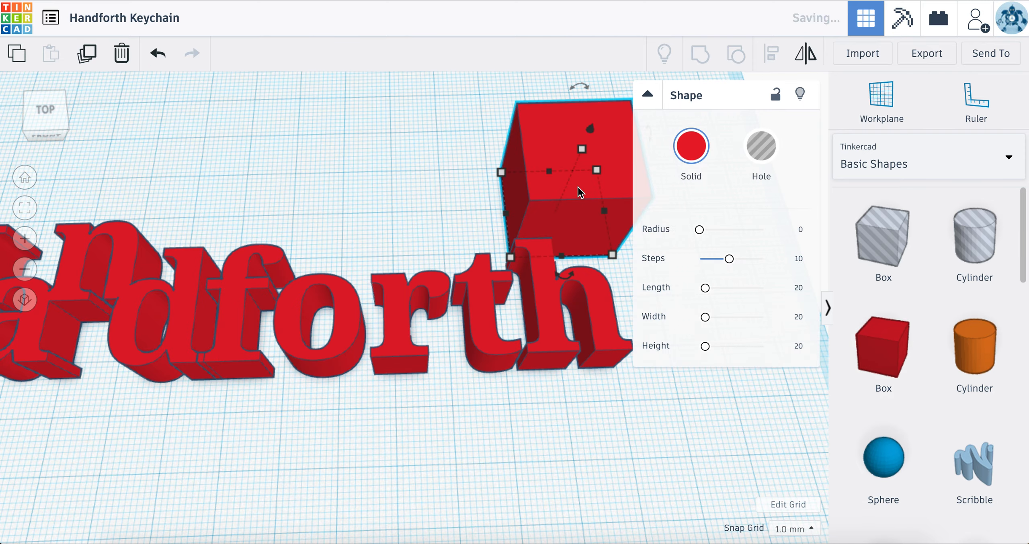
click(594, 467)
right_drag(593, 470, 581, 279)
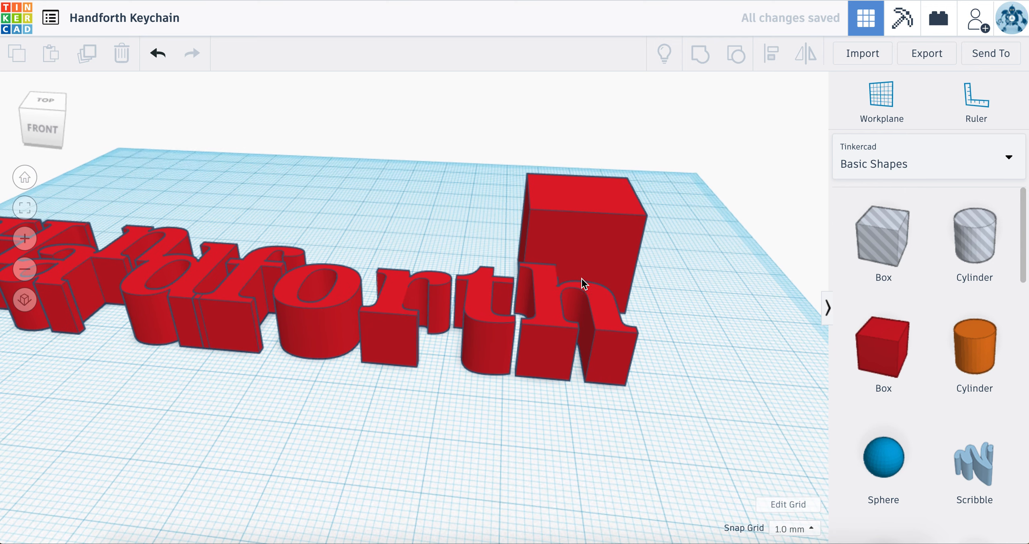
Step: Lower the box's height to 10 mm and move it over the o and r of forth
click(587, 244)
drag(583, 224, 370, 190)
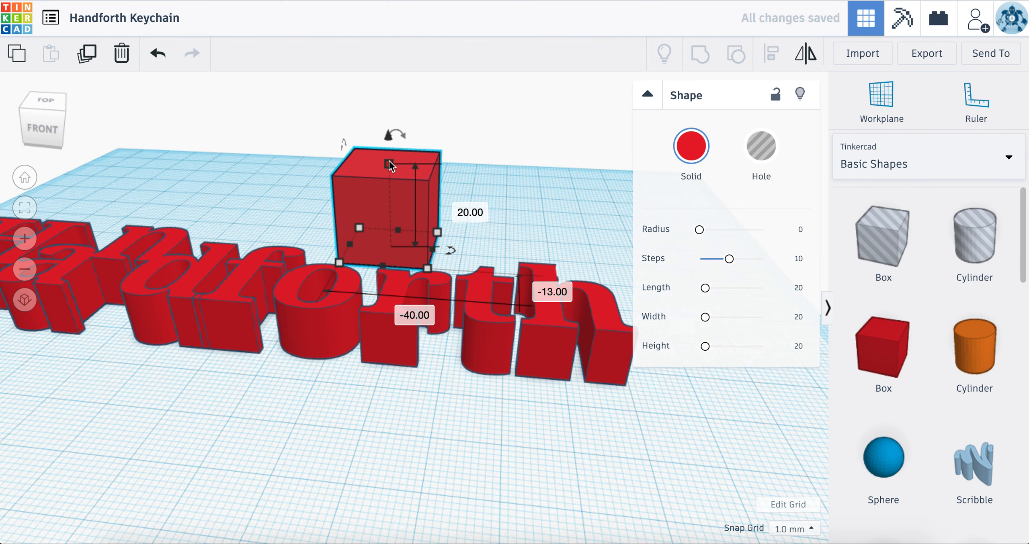
mouse_move(374, 266)
mouse_down()
mouse_move(374, 239)
mouse_move(374, 282)
mouse_up()
drag(387, 230, 398, 286)
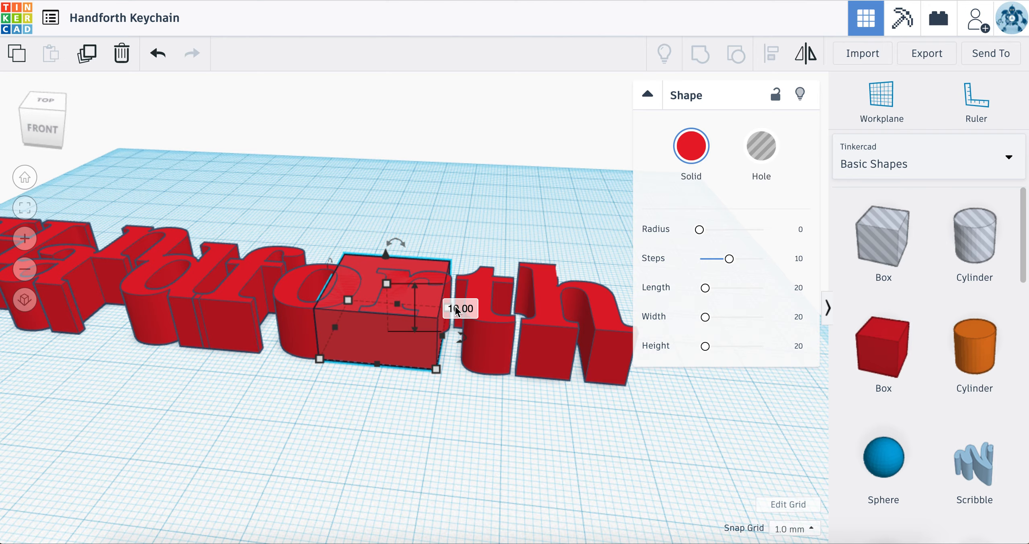
Step: Reduce the box's depth to 2 mm and move it across the upper part of the o, bridging the f and r
mouse_move(430, 400)
right_down()
mouse_move(437, 363)
mouse_move(464, 329)
mouse_move(466, 361)
mouse_move(475, 346)
mouse_move(450, 494)
mouse_move(447, 392)
right_up()
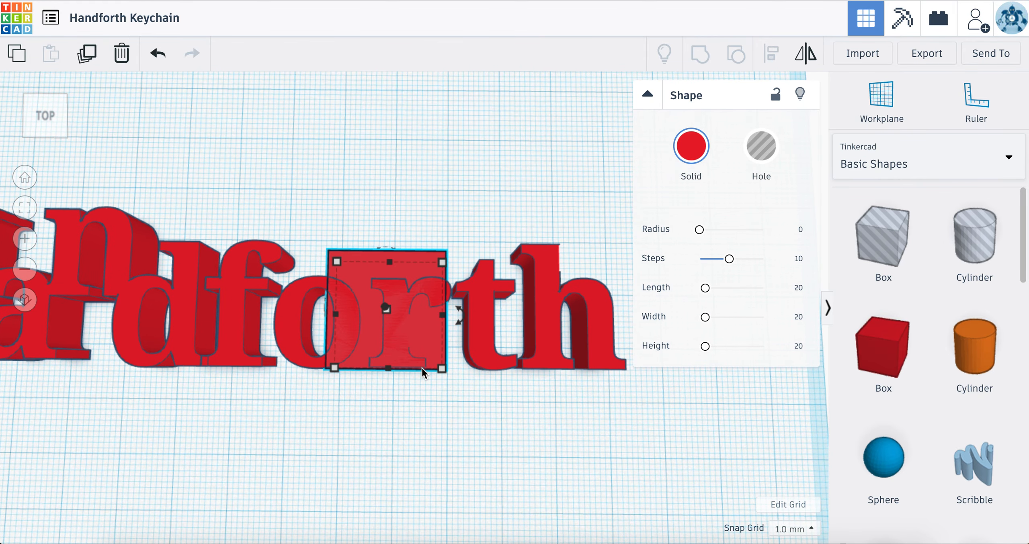
scroll(422, 368, up, 5)
drag(413, 441, 406, 227)
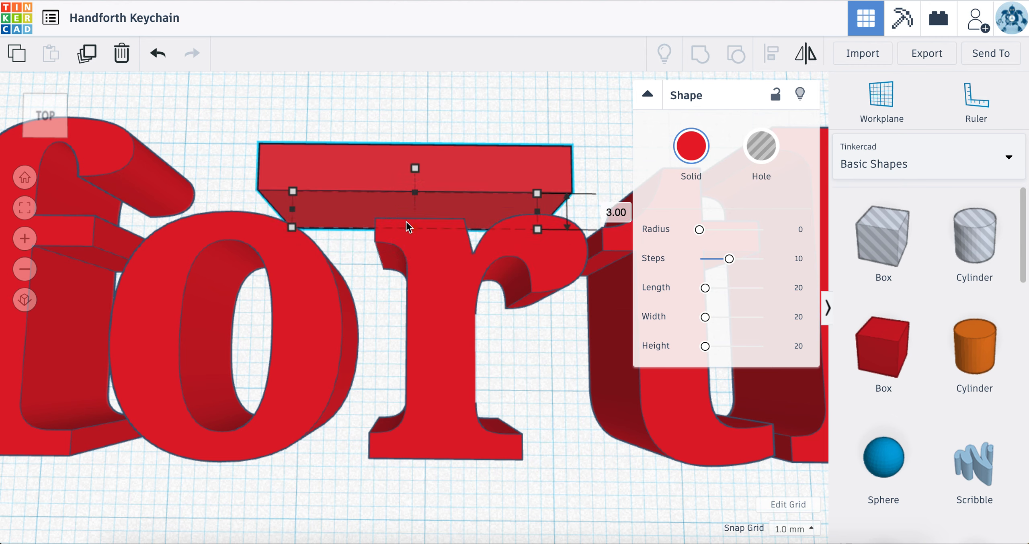
drag(356, 190, 175, 261)
drag(278, 288, 278, 271)
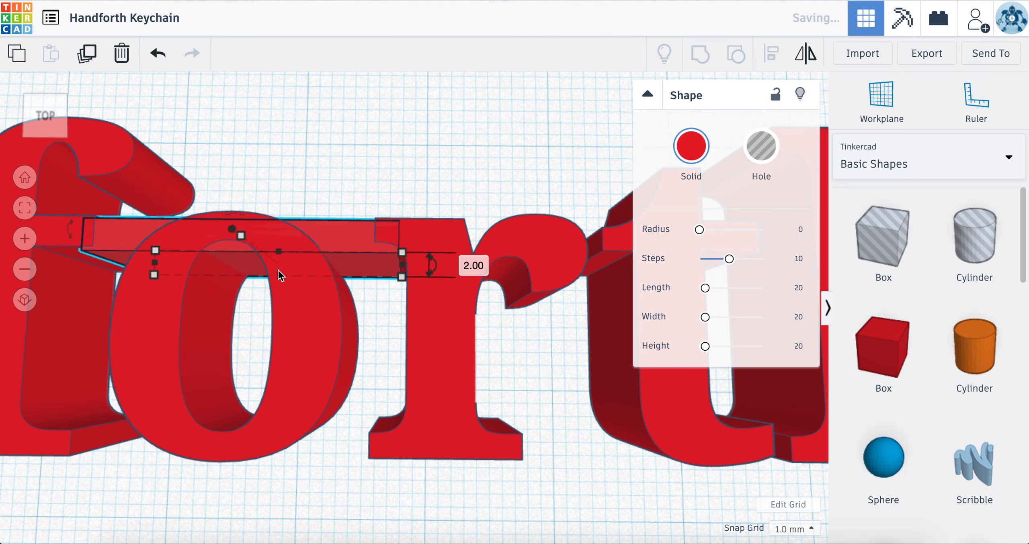
scroll(277, 336, down, 3)
scroll(192, 316, up, 3)
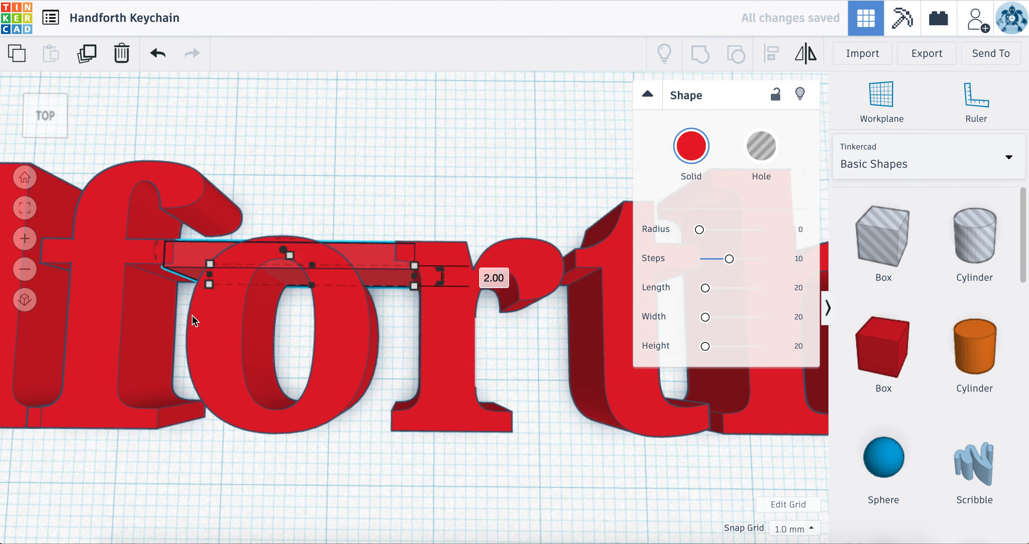
Step: Set the snap grid to 0.1 mm and nudge the connecting bar in line with the f's crossbar and the r's top serif
click(45, 117)
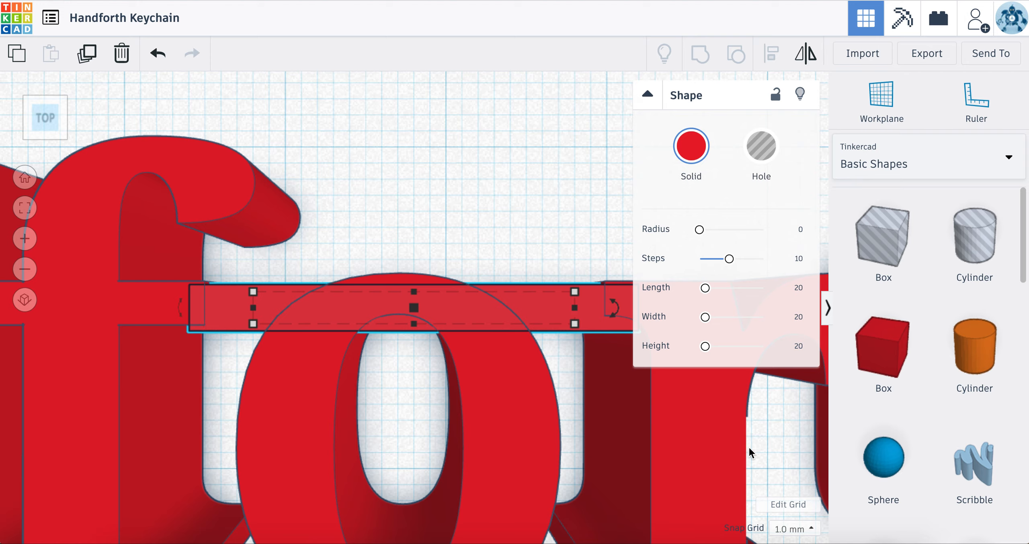
click(813, 530)
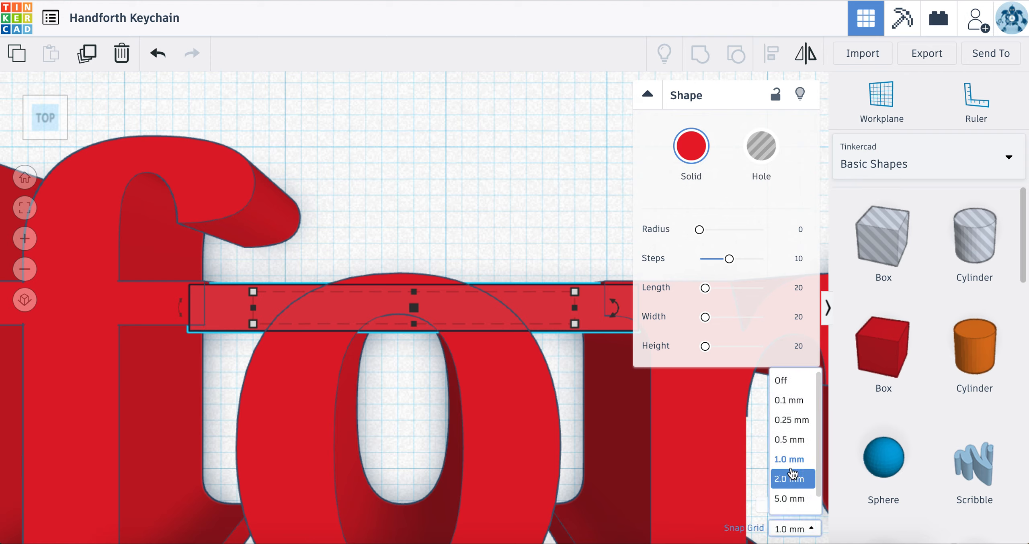
click(789, 432)
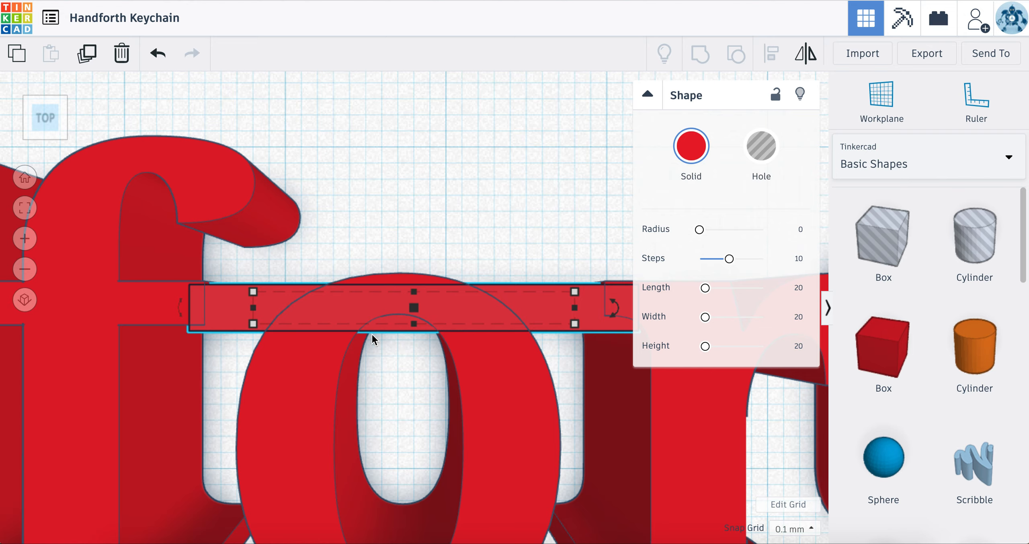
key(Up)
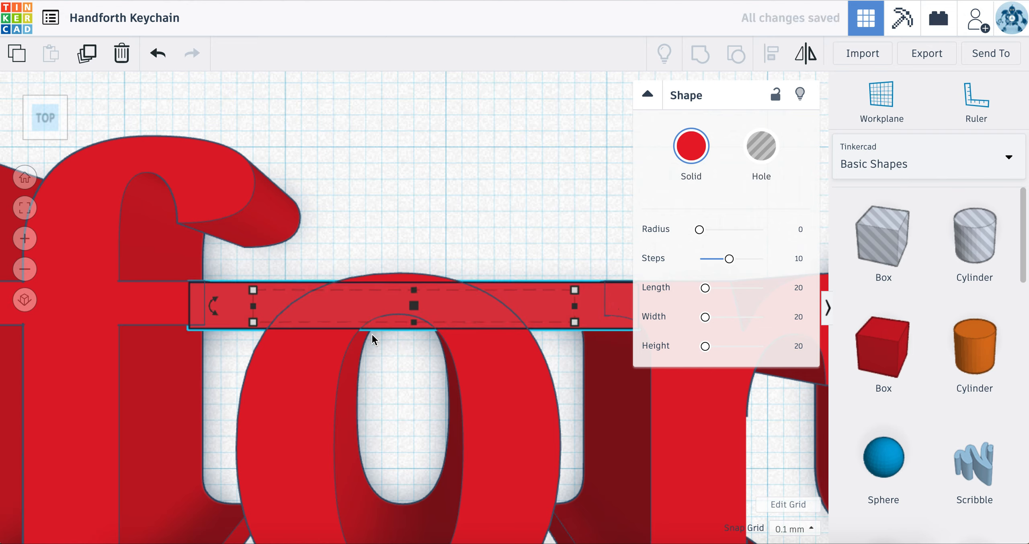
key(Down)
key(Down)
key(Down)
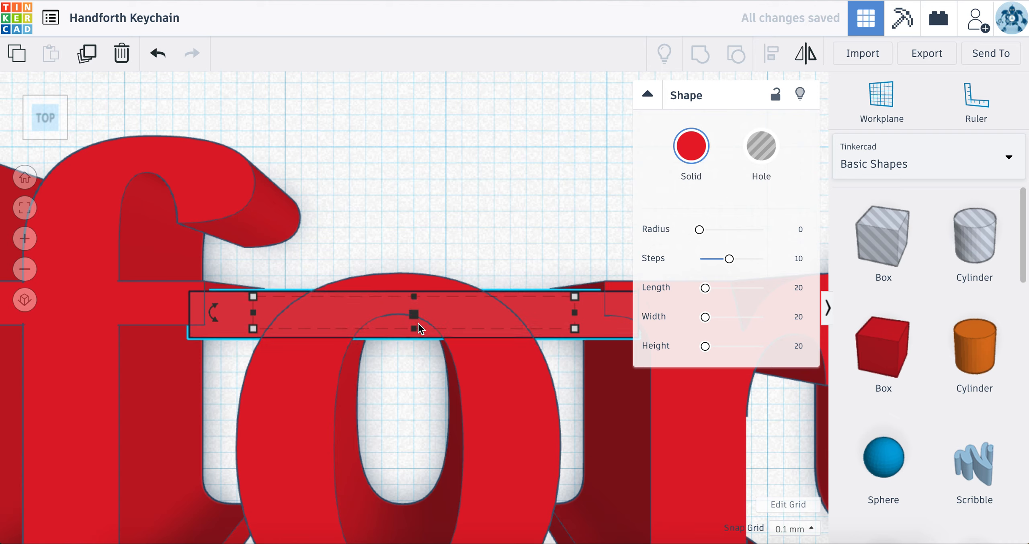
key(Up)
key(Up)
key(Up)
key(Up)
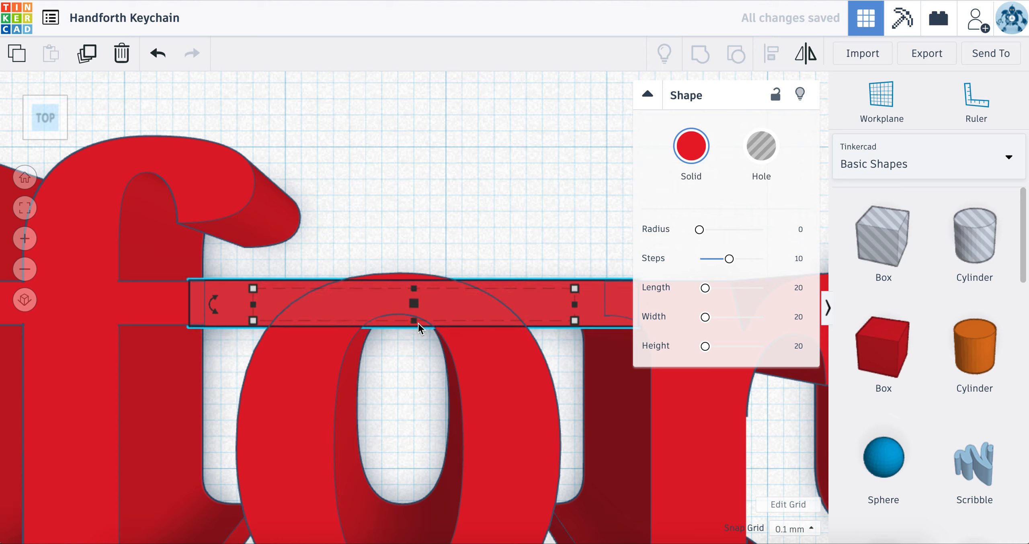
Step: Thin the connecting bar to 1.8 mm deep and lengthen it to 23.7 mm toward the r
drag(413, 308, 414, 320)
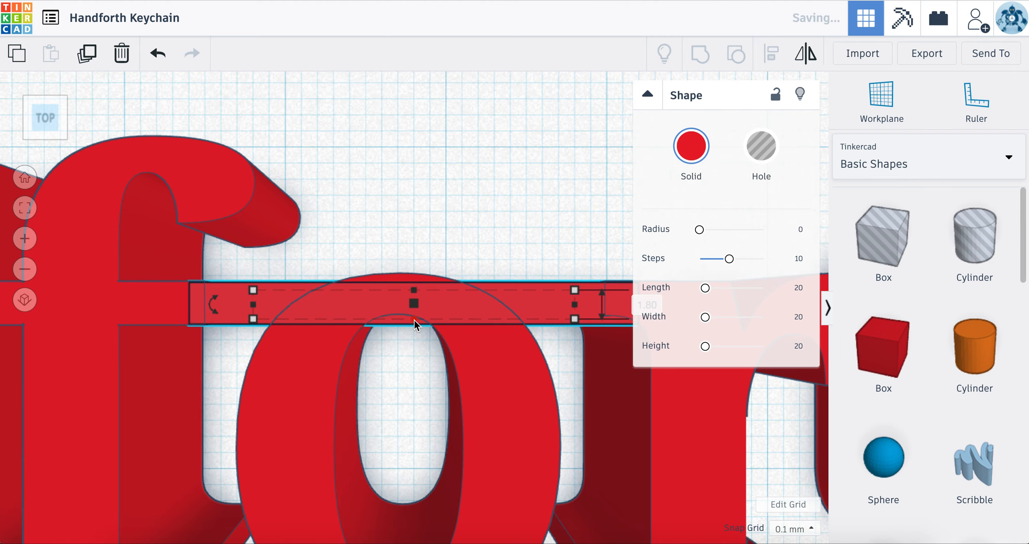
click(464, 241)
scroll(463, 235, down, 5)
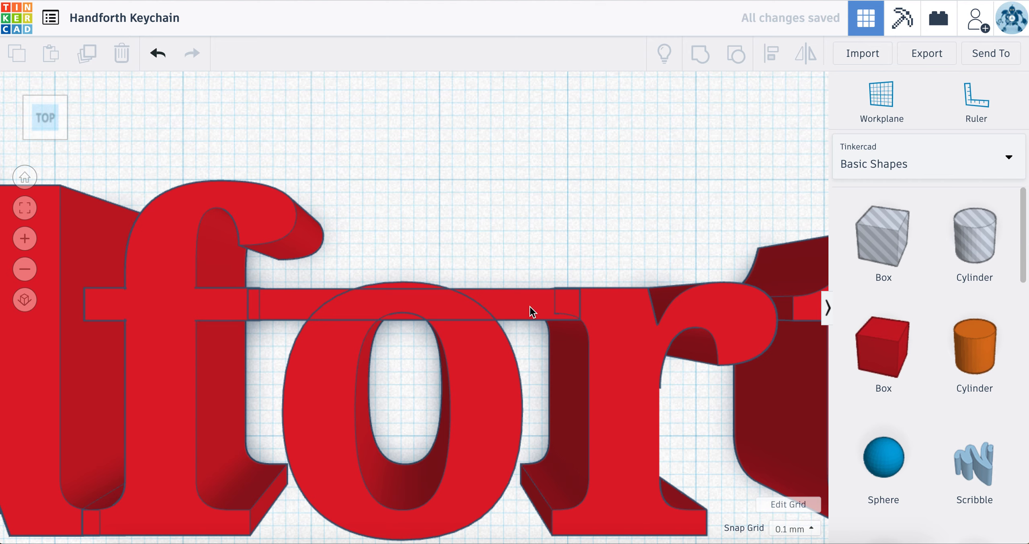
click(539, 312)
drag(518, 305, 559, 320)
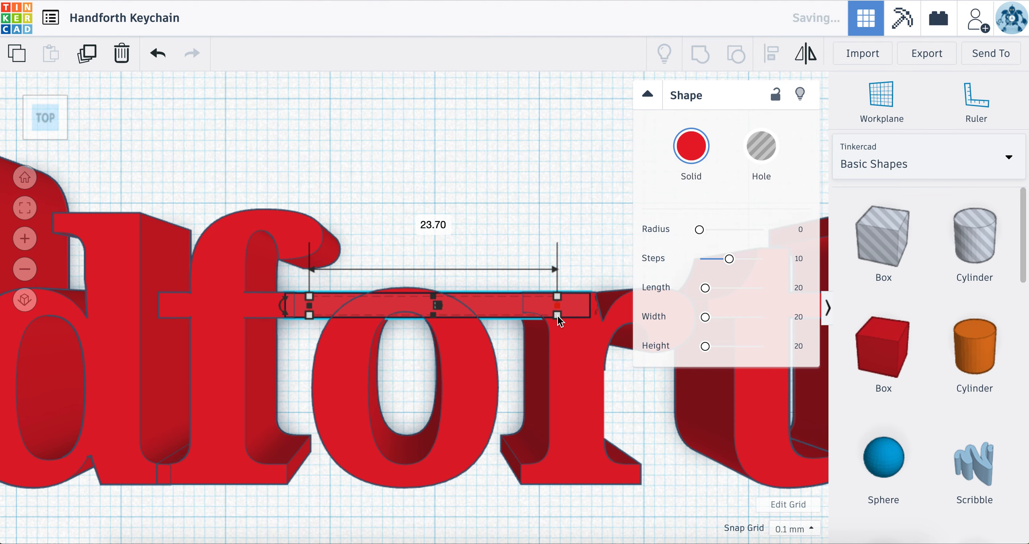
click(644, 454)
scroll(643, 453, down, 4)
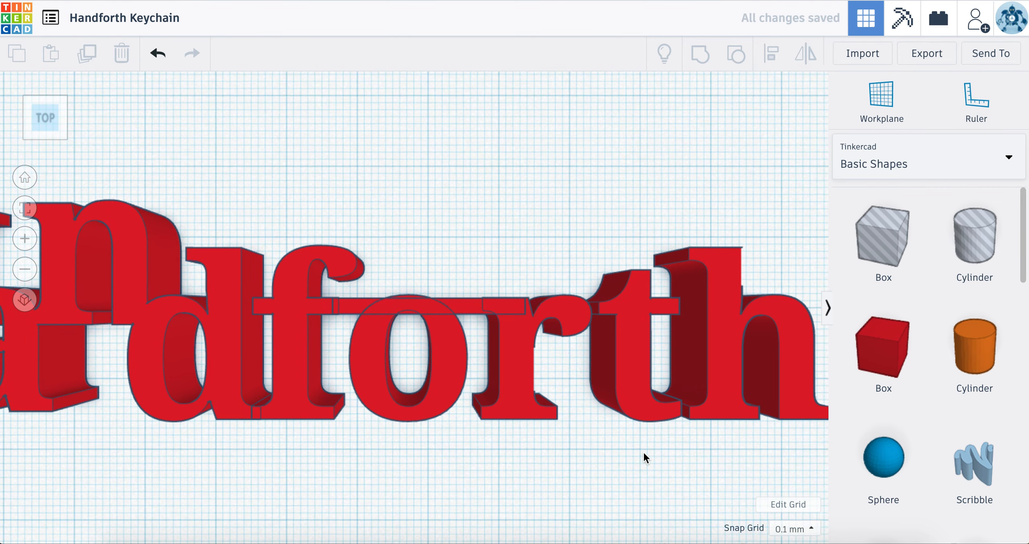
scroll(643, 452, up, 1)
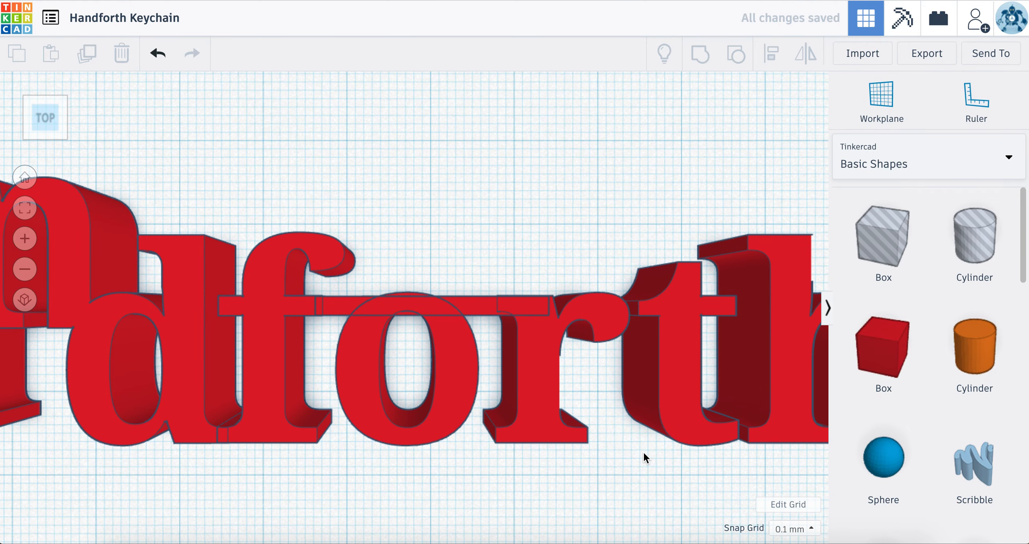
Step: Group the connecting bar with the word forth
click(483, 312)
click(432, 243)
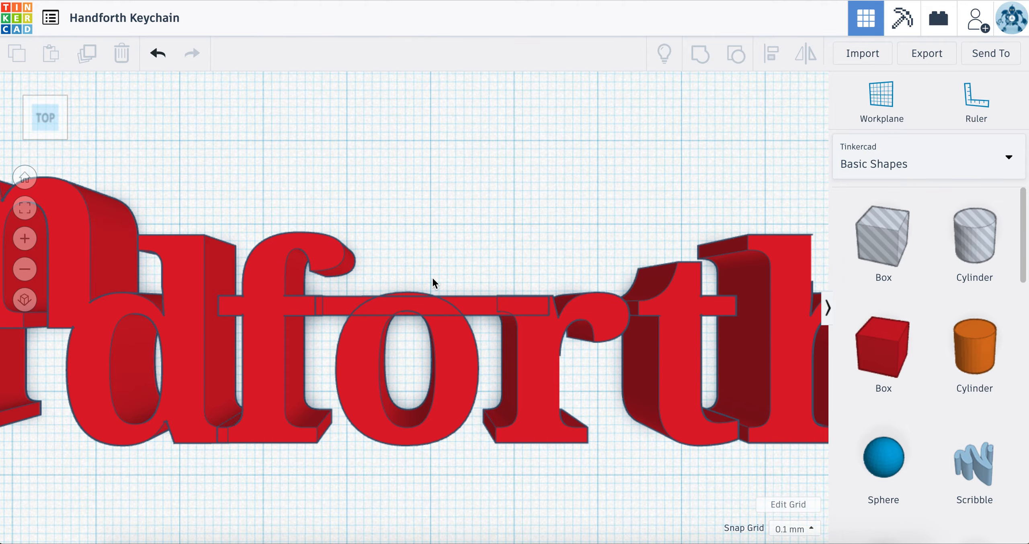
right_drag(475, 230, 482, 306)
drag(299, 179, 583, 387)
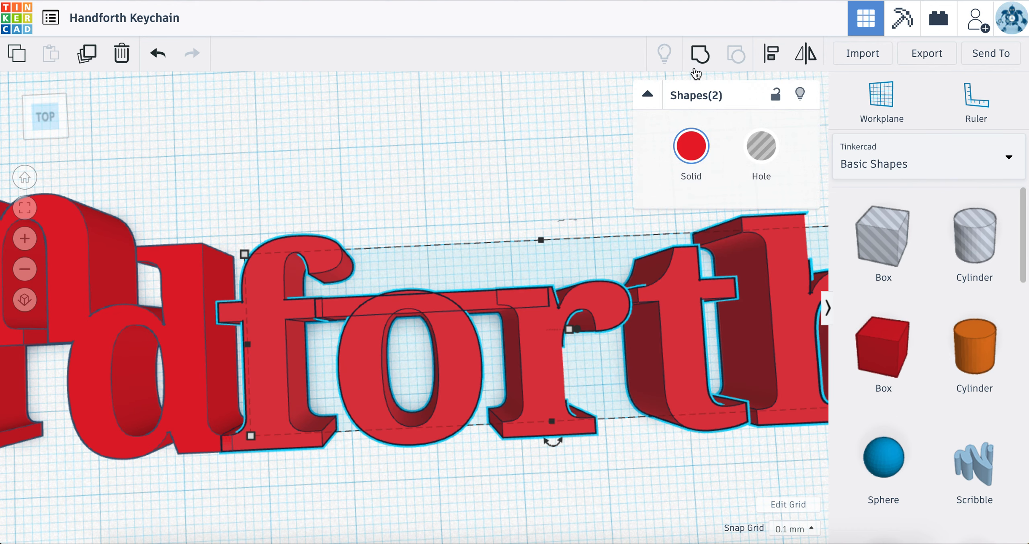
click(700, 50)
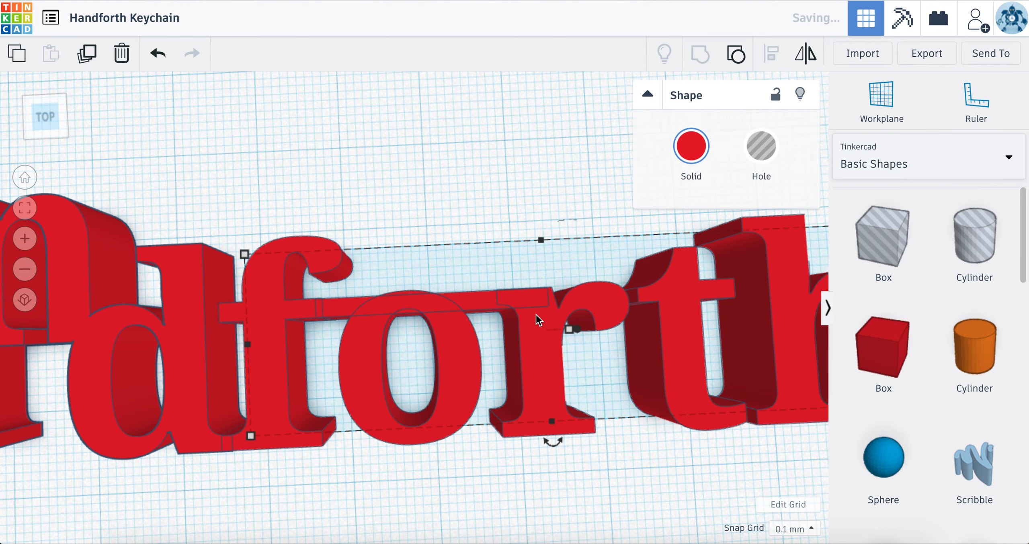
Step: Change the solid color of the grouped word forth to yellow and deselect it
click(691, 146)
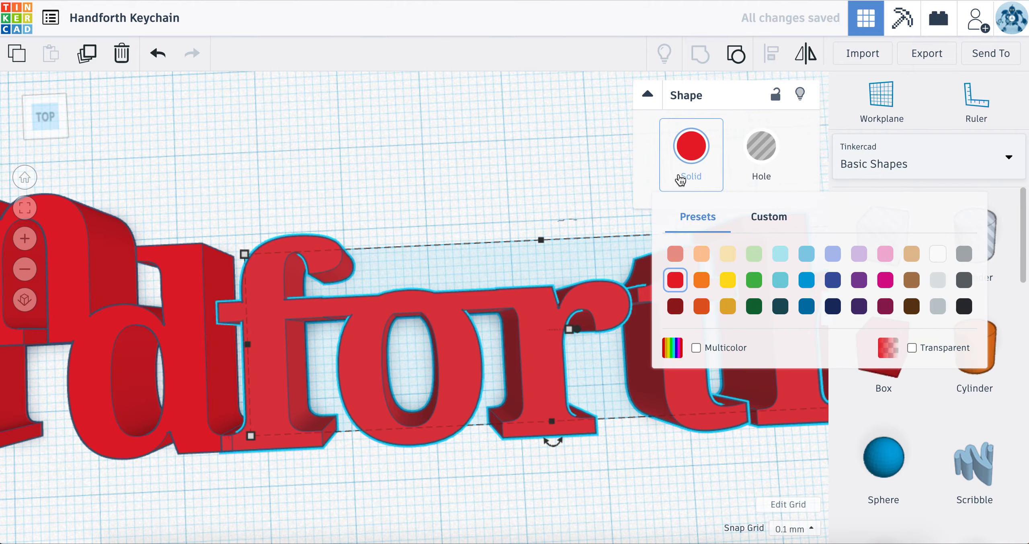
click(715, 284)
click(453, 221)
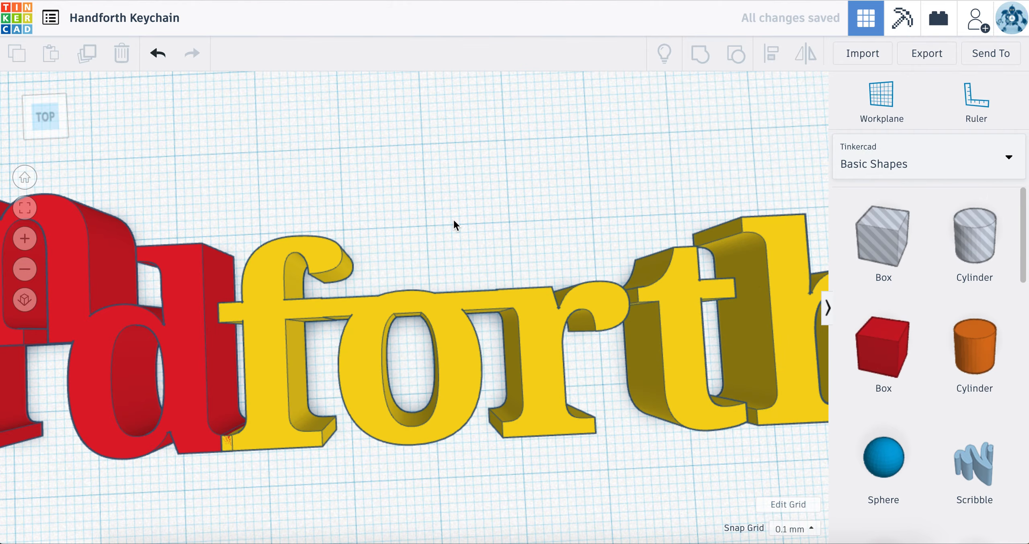
Step: Ungroup the yellow word forth from its connecting bar
scroll(454, 221, down, 4)
scroll(454, 219, down, 4)
scroll(456, 308, up, 3)
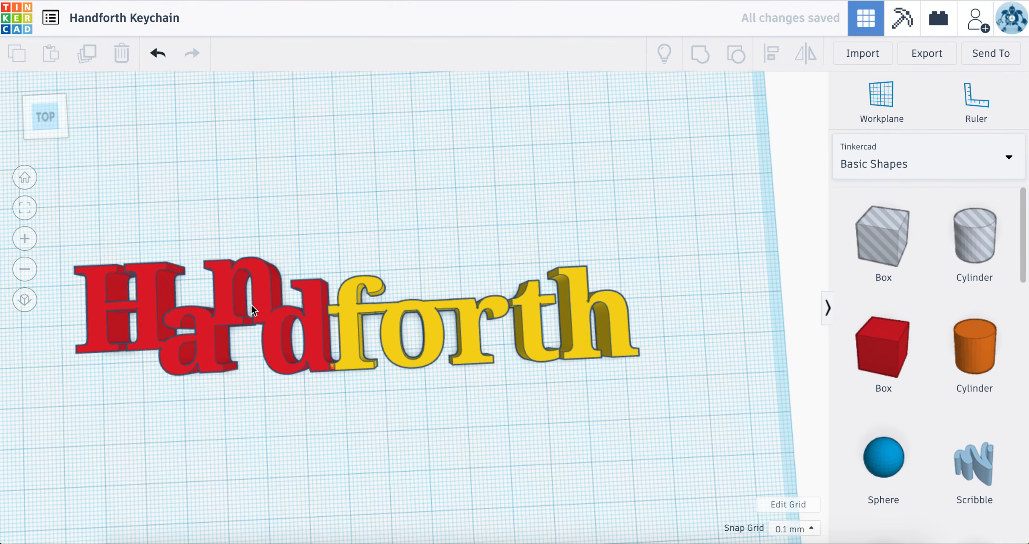
scroll(456, 307, up, 1)
scroll(457, 308, up, 8)
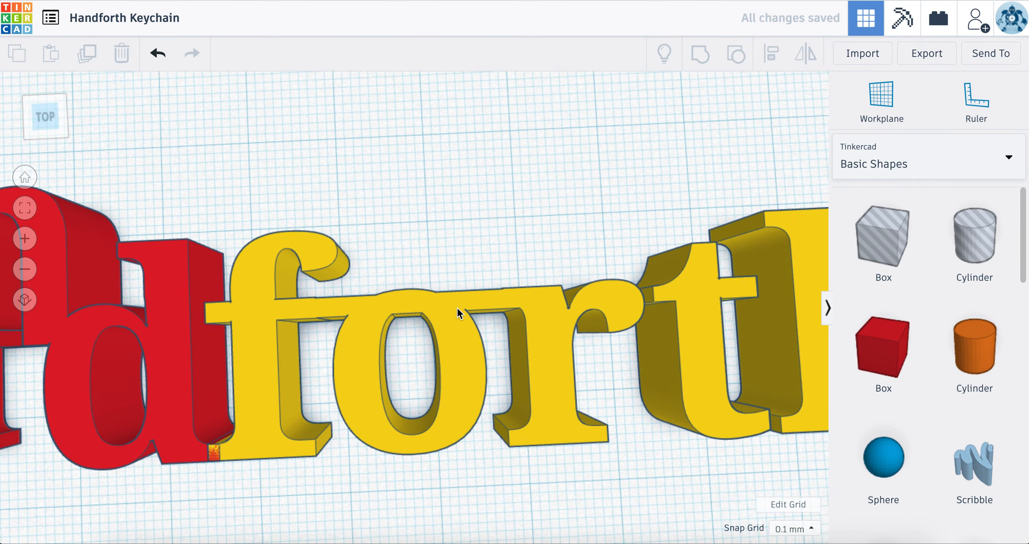
double_click(529, 315)
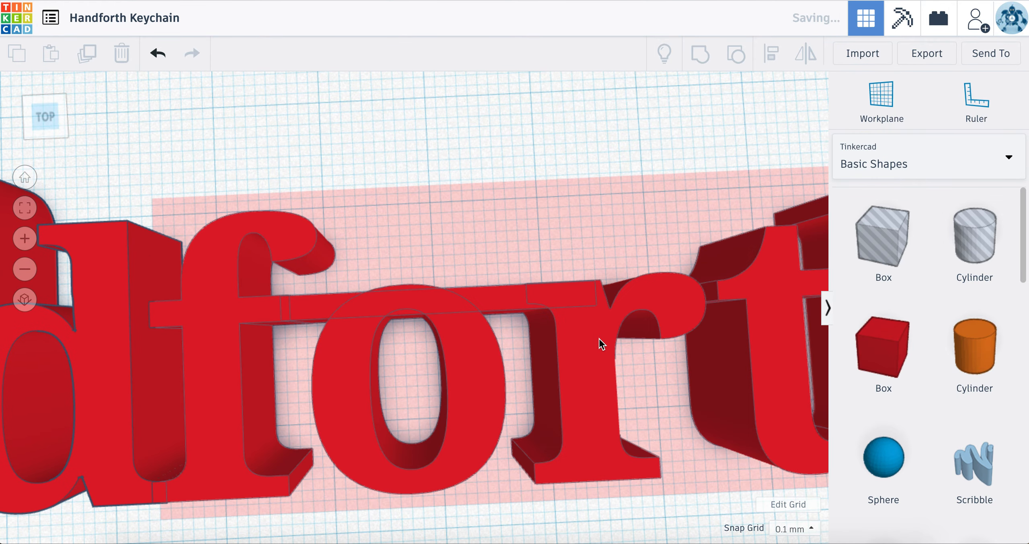
click(575, 121)
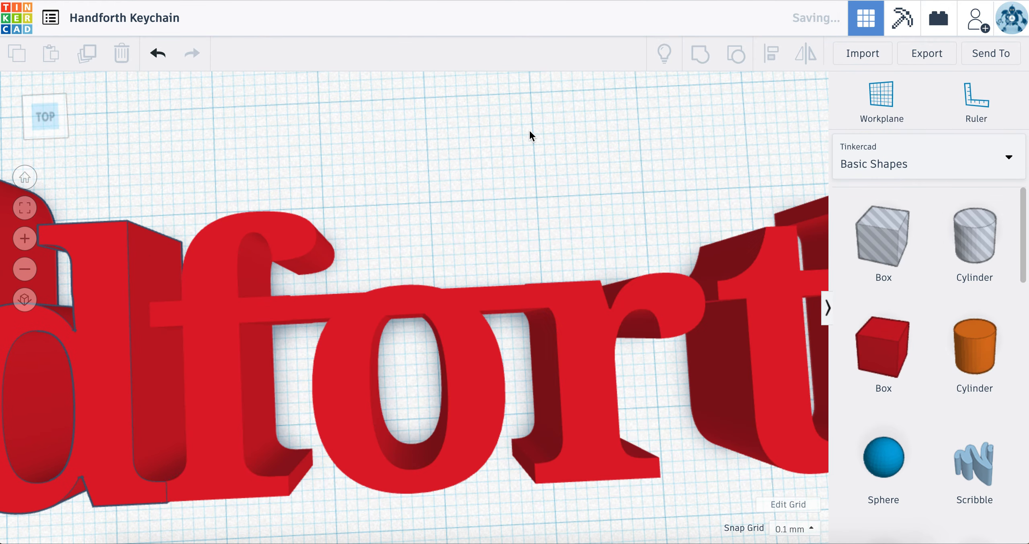
click(627, 293)
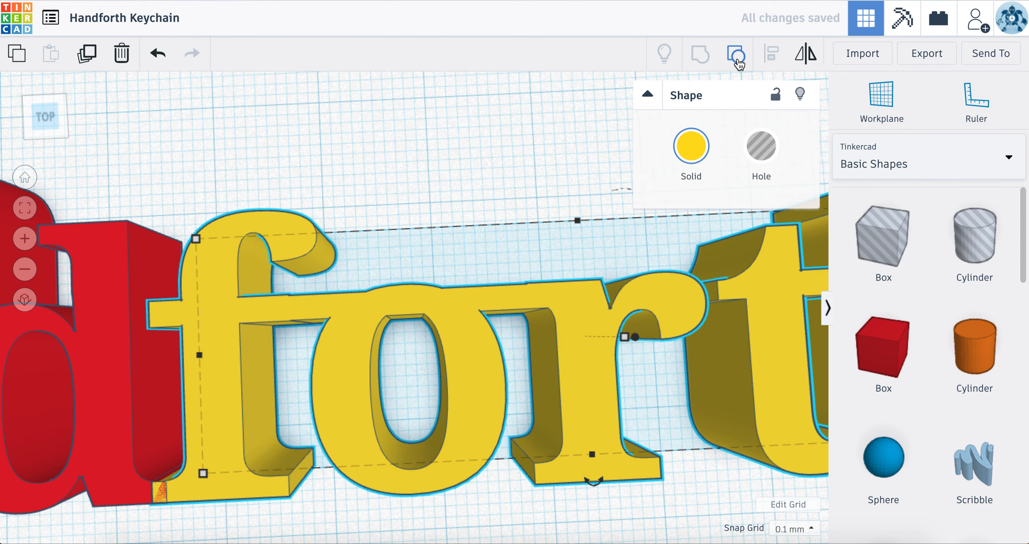
click(737, 57)
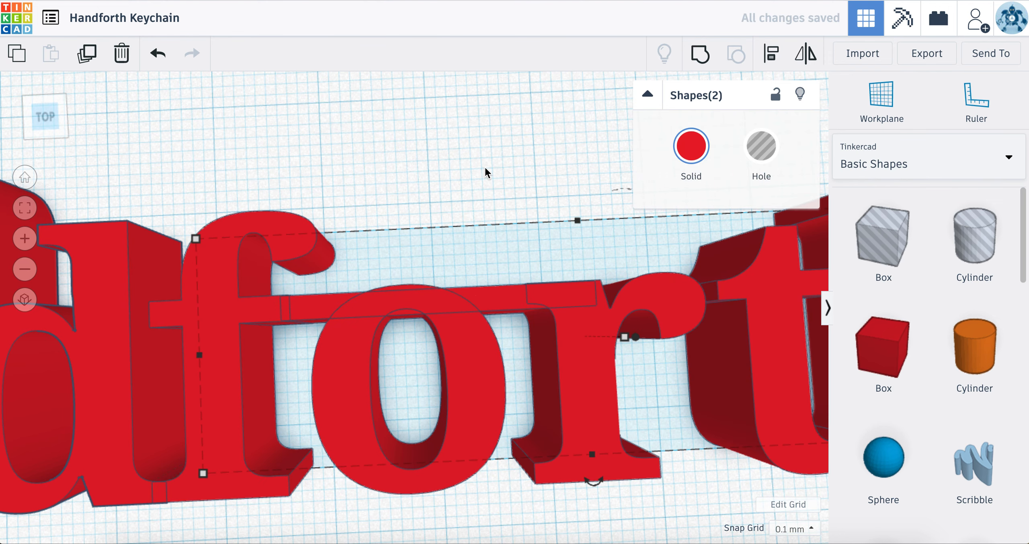
Step: Duplicate the connecting bar and place the copy just above the word forth
click(484, 166)
click(508, 301)
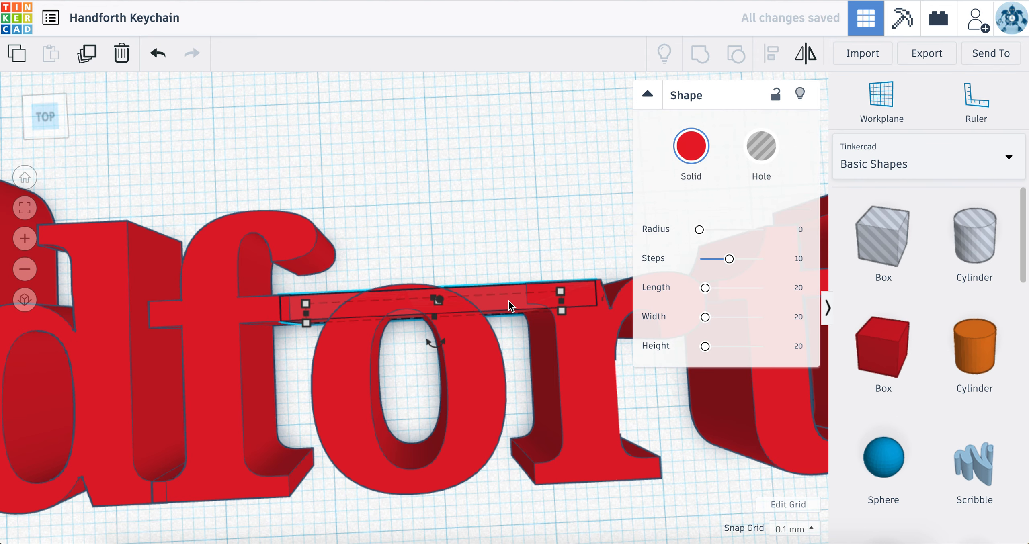
drag(508, 301, 599, 189)
Step: Color the word forth and its original connecting bar yellow and group them again
shift+click(545, 406)
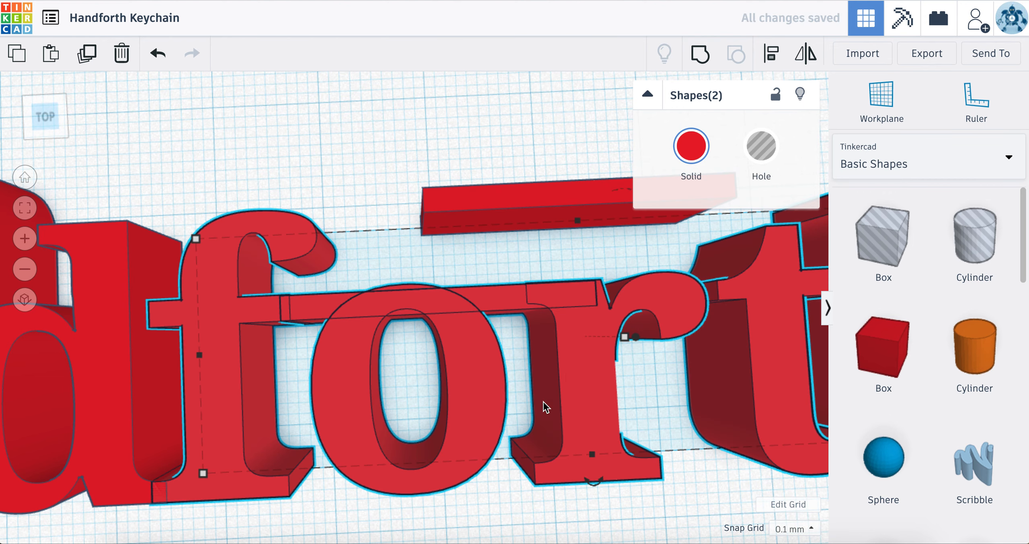
click(692, 146)
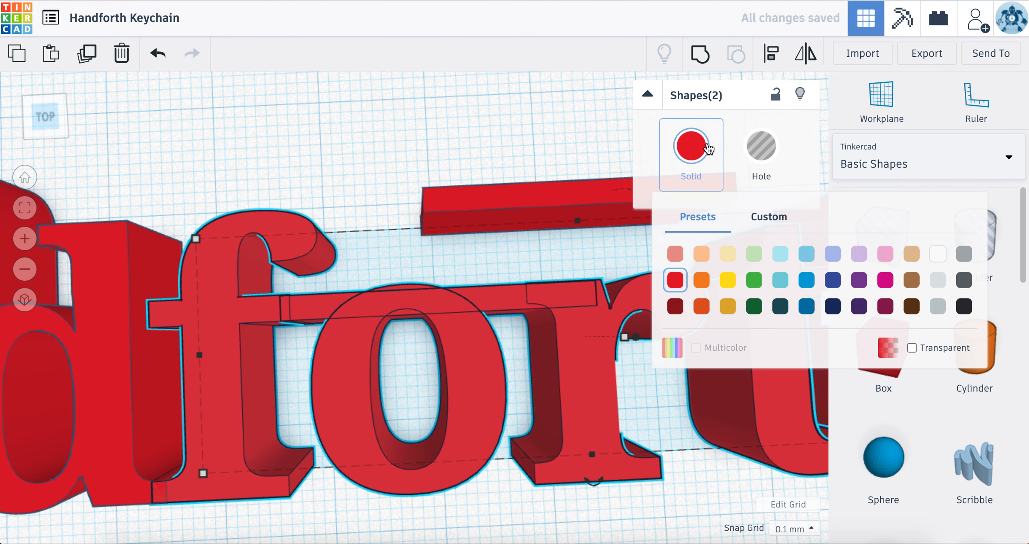
click(726, 276)
click(698, 55)
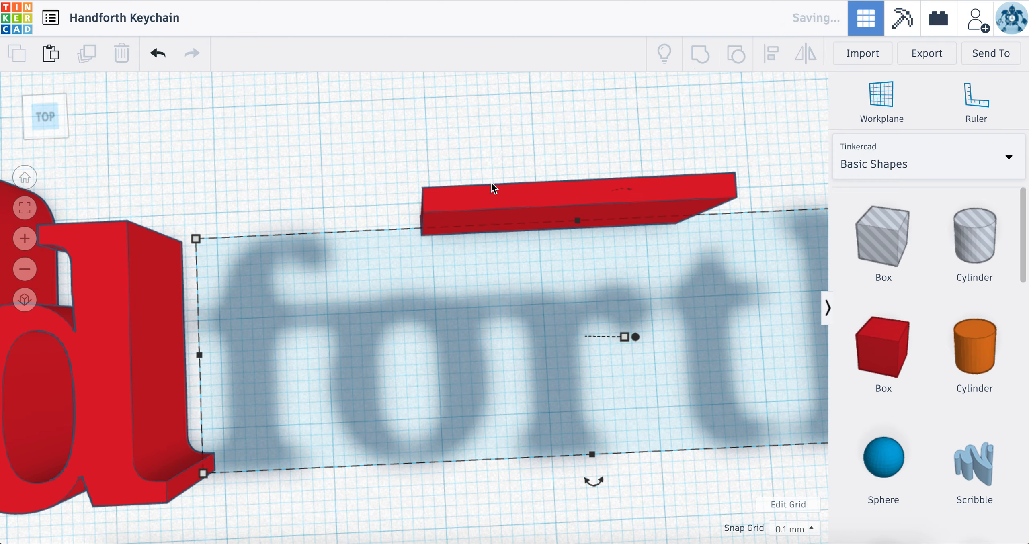
Step: Move the copied bar across the r, t and h, in line with the t's crossbar
click(535, 357)
right_drag(536, 357, 550, 243)
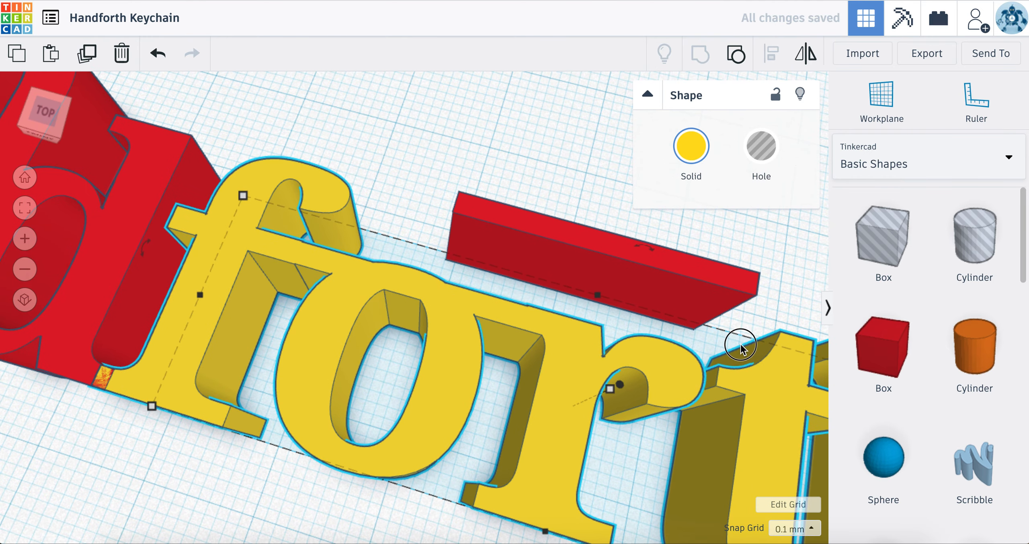
drag(740, 348, 772, 408)
scroll(722, 455, down, 4)
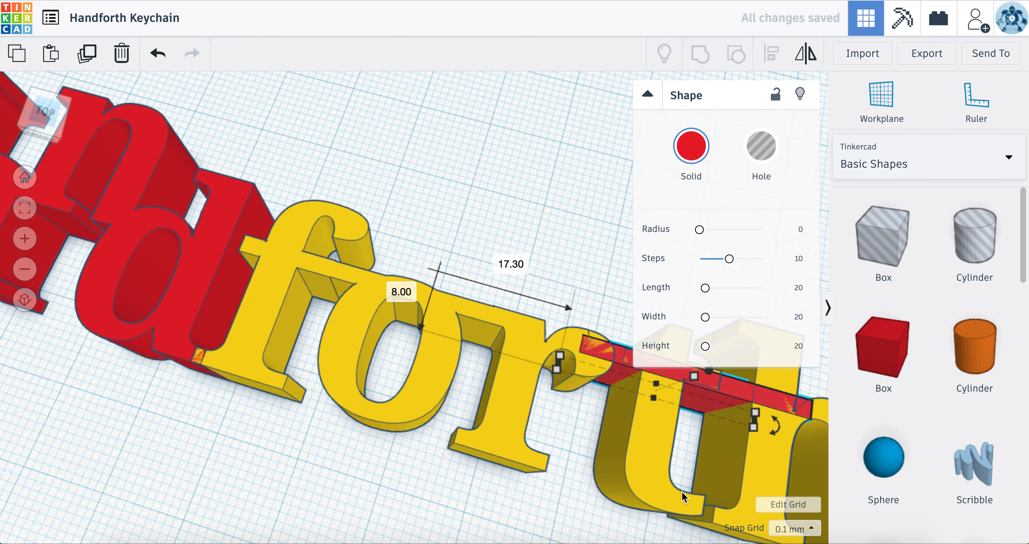
scroll(677, 489, up, 5)
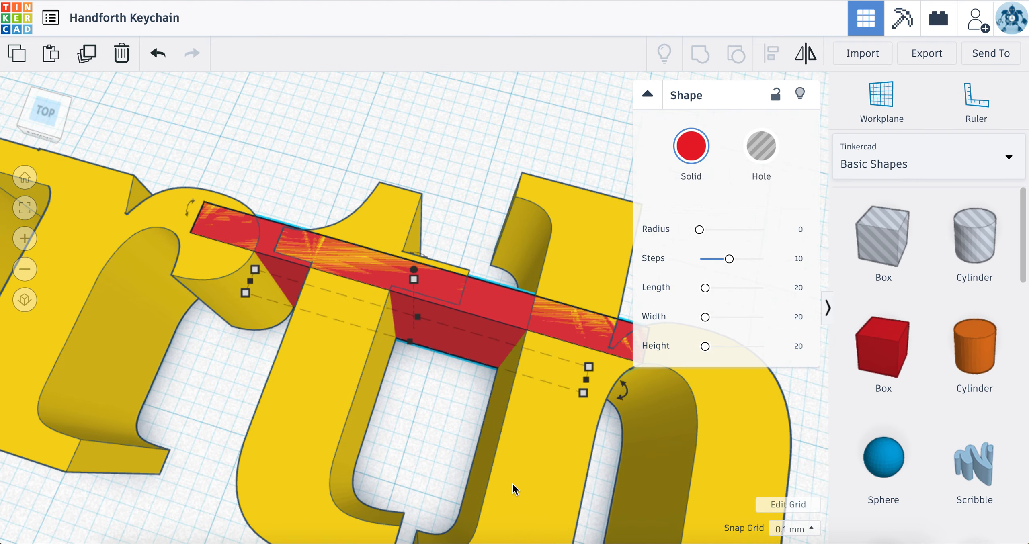
scroll(513, 483, up, 2)
scroll(513, 484, down, 3)
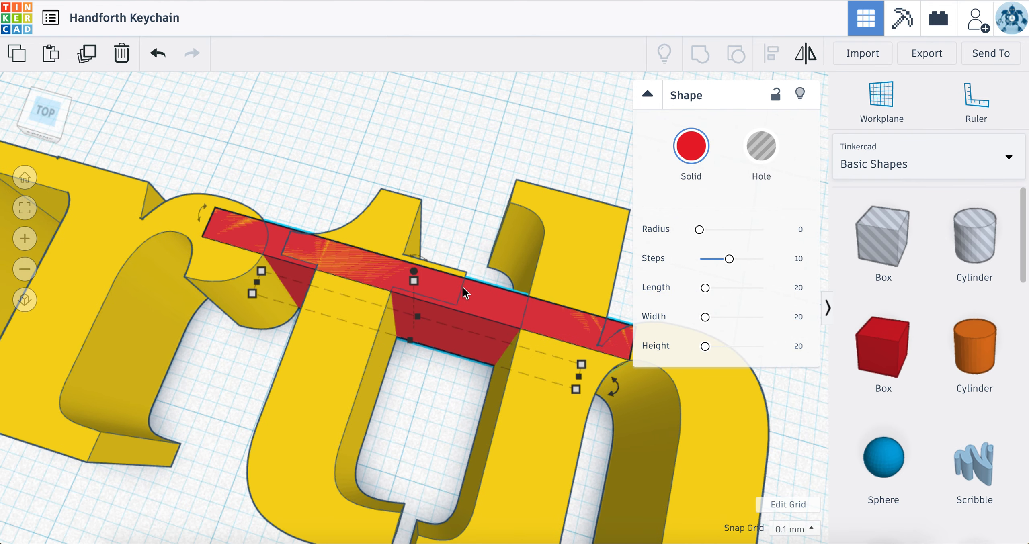
drag(478, 291, 489, 290)
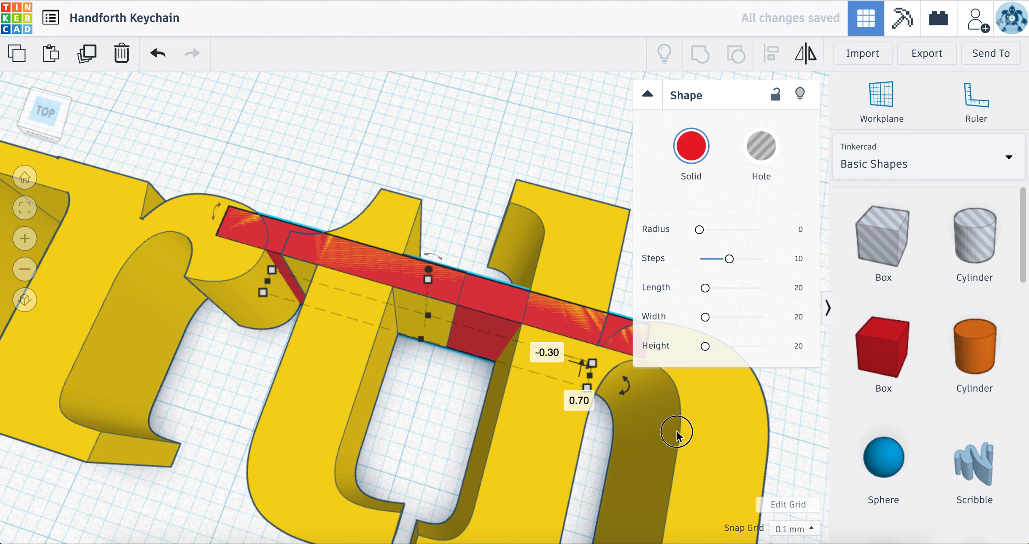
Step: Shorten the copied bar to 20.3 mm at its h end, keeping its thickness
click(587, 375)
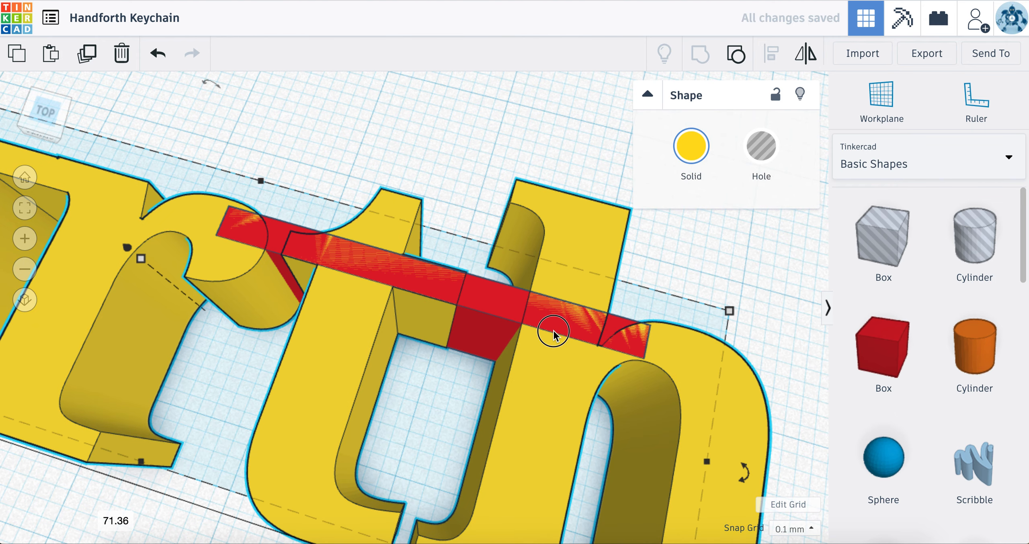
click(503, 313)
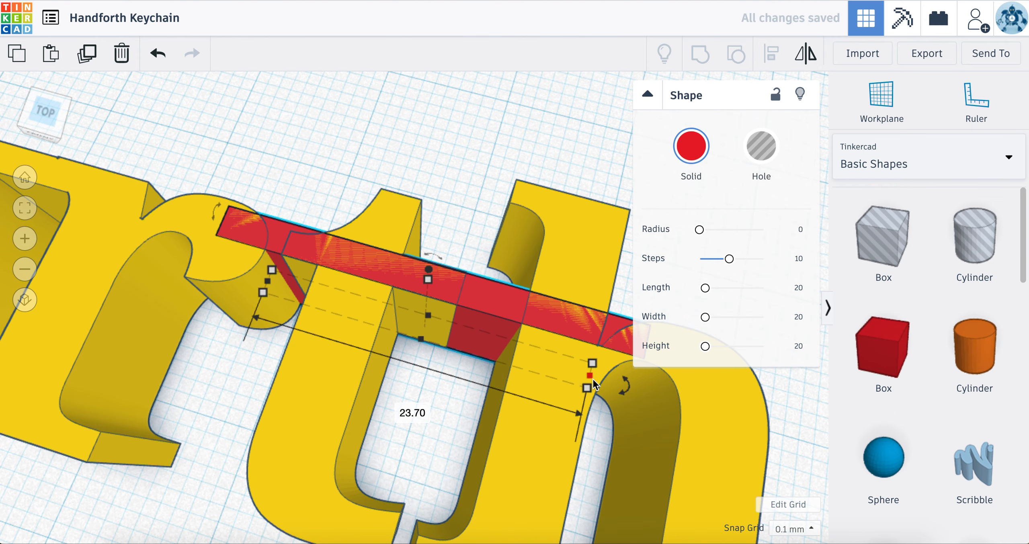
drag(588, 387, 577, 240)
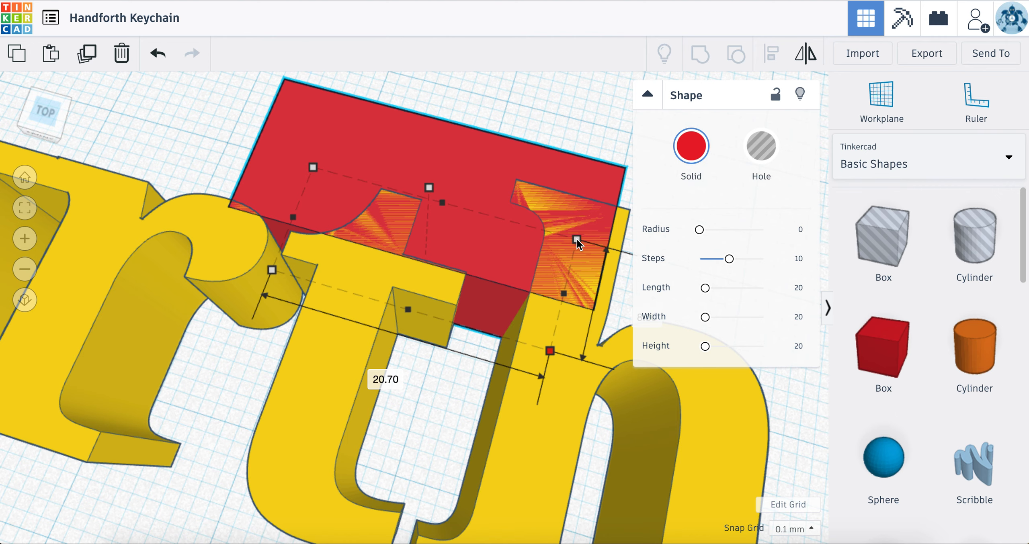
key(ctrl+z)
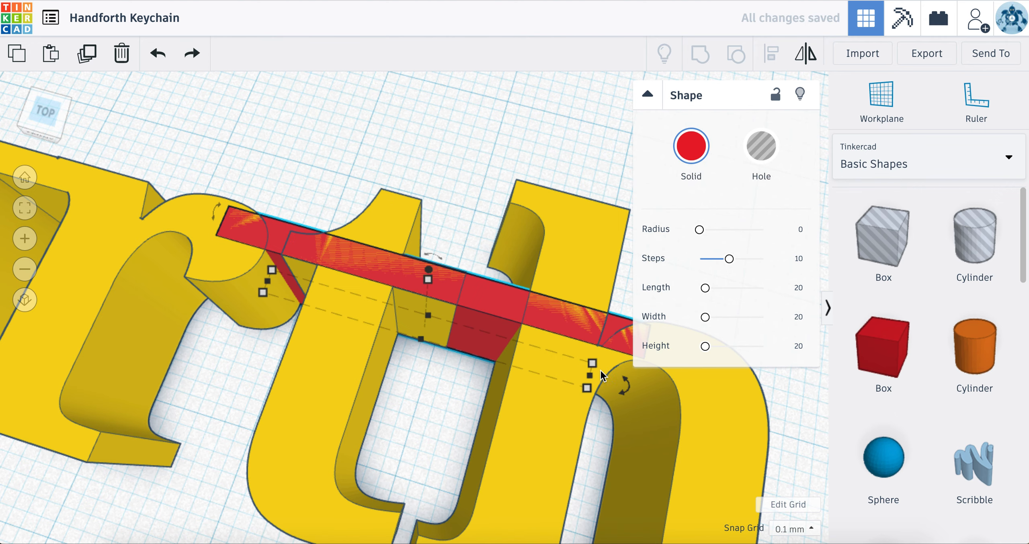
drag(572, 377, 541, 366)
click(473, 173)
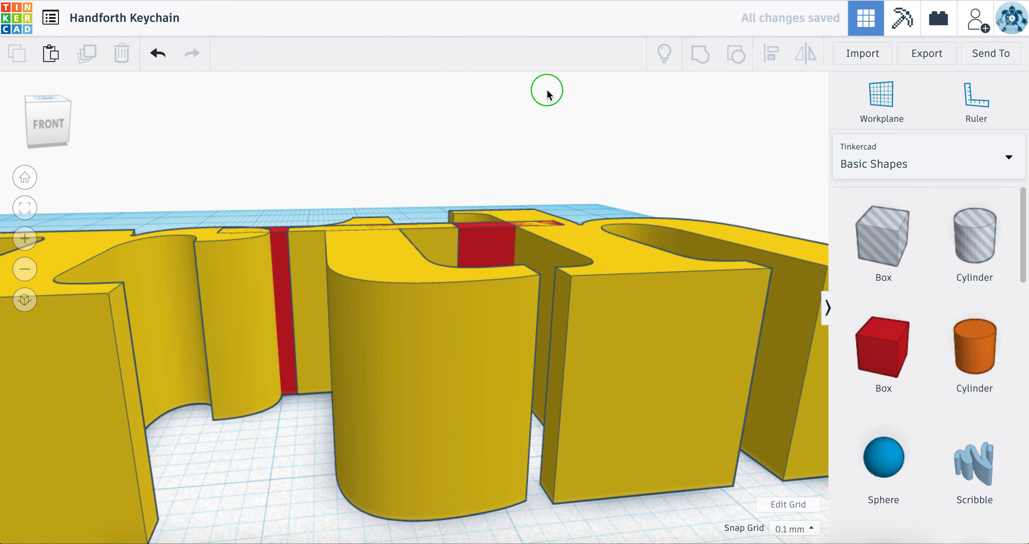
Step: Group the second connecting bar with the word forth
right_drag(547, 89, 517, 203)
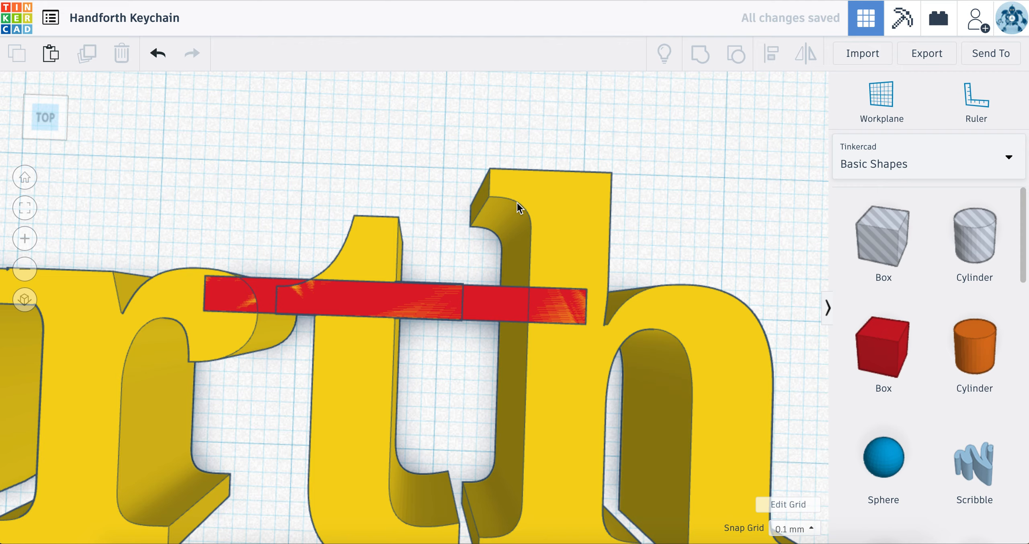
scroll(492, 244, down, 5)
drag(391, 265, 581, 397)
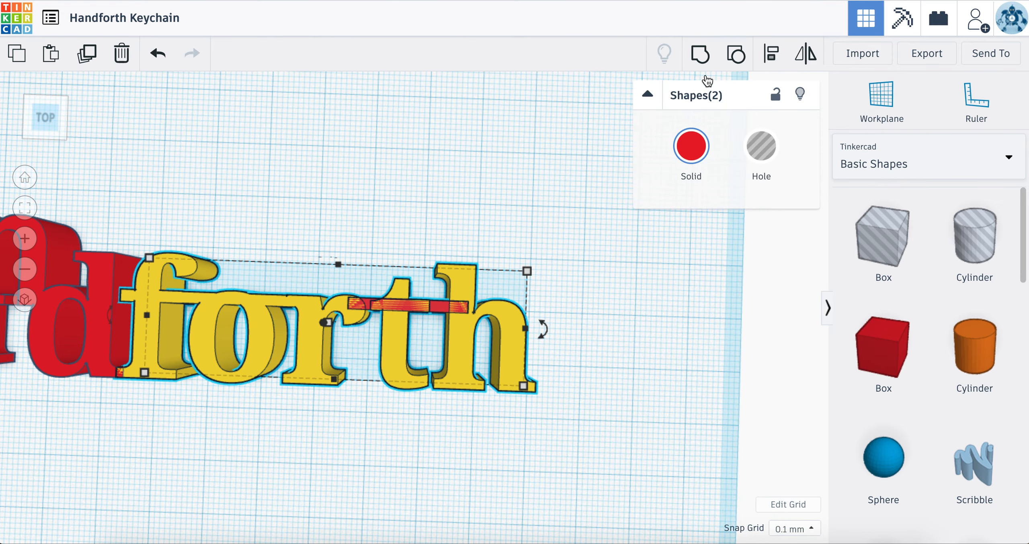
key(ctrl+g)
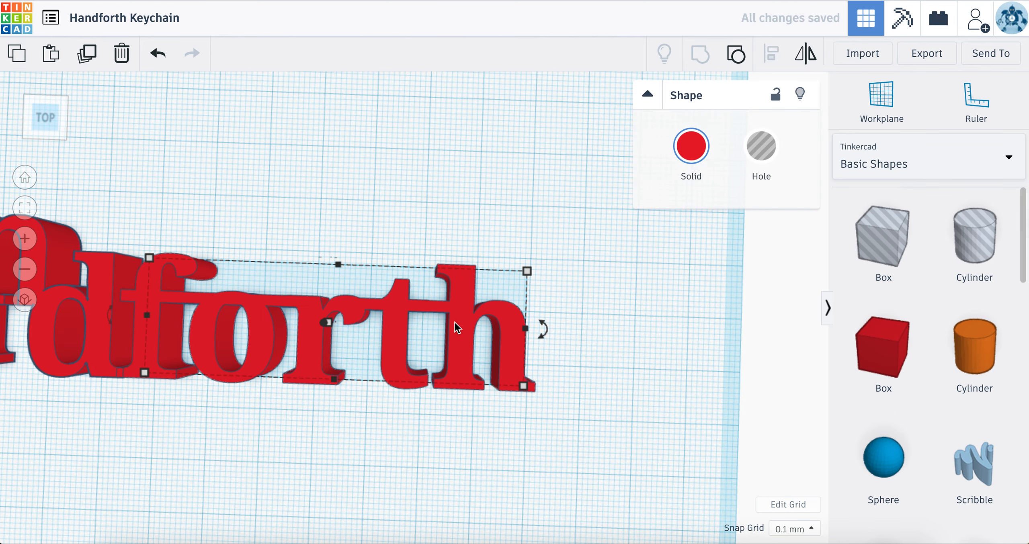
Step: Group the Hand letters and the word forth into a single shape
scroll(455, 322, down, 3)
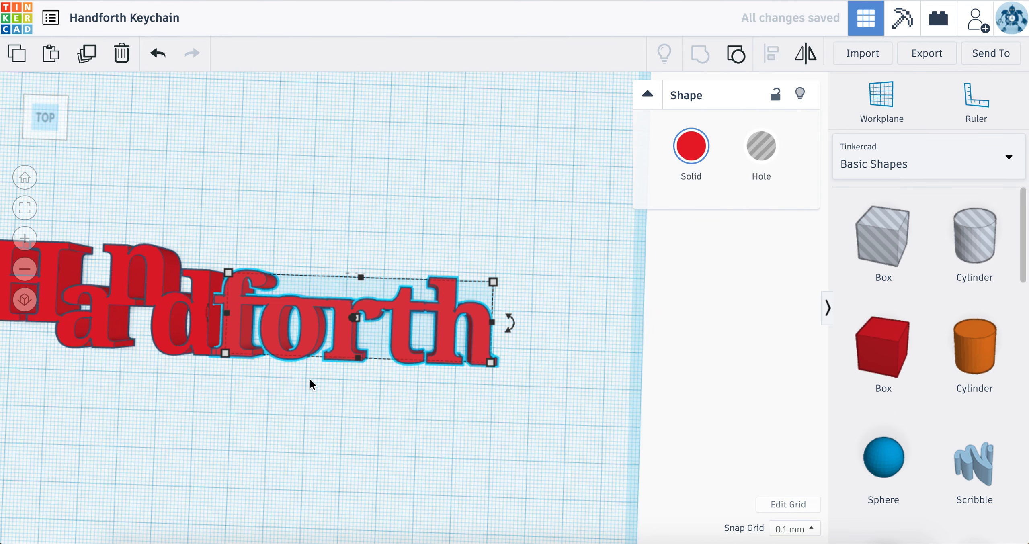
drag(169, 255, 333, 381)
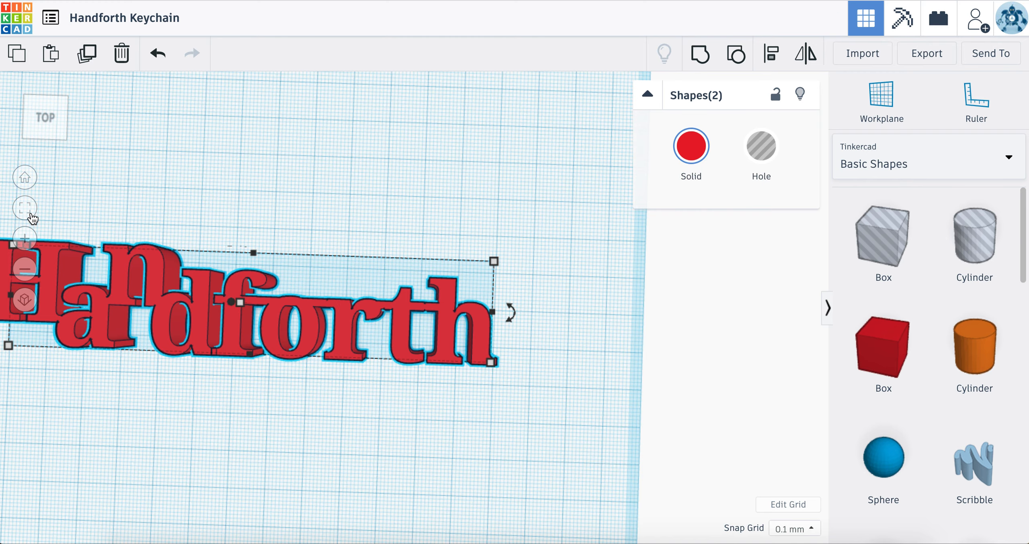
key(f)
scroll(386, 342, up, 5)
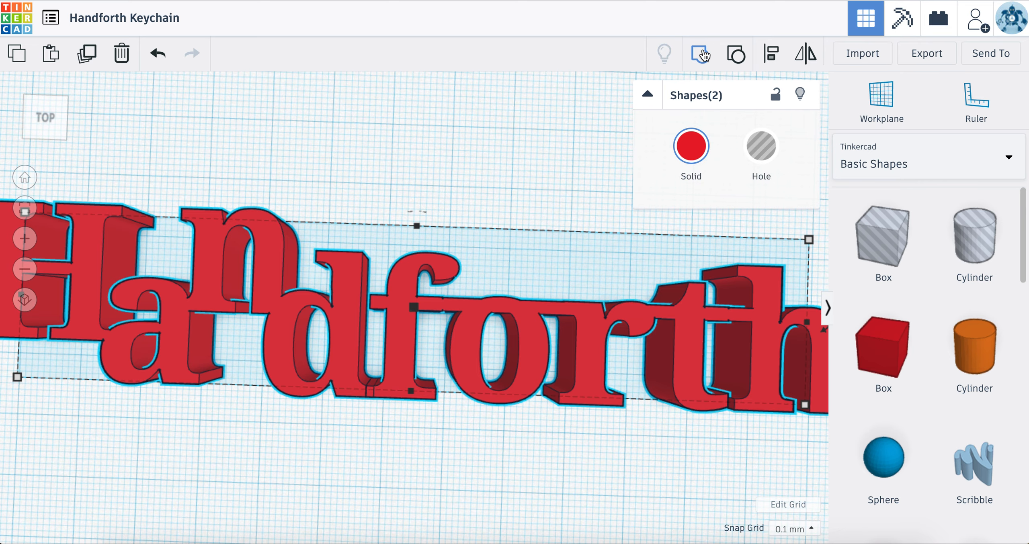
click(702, 54)
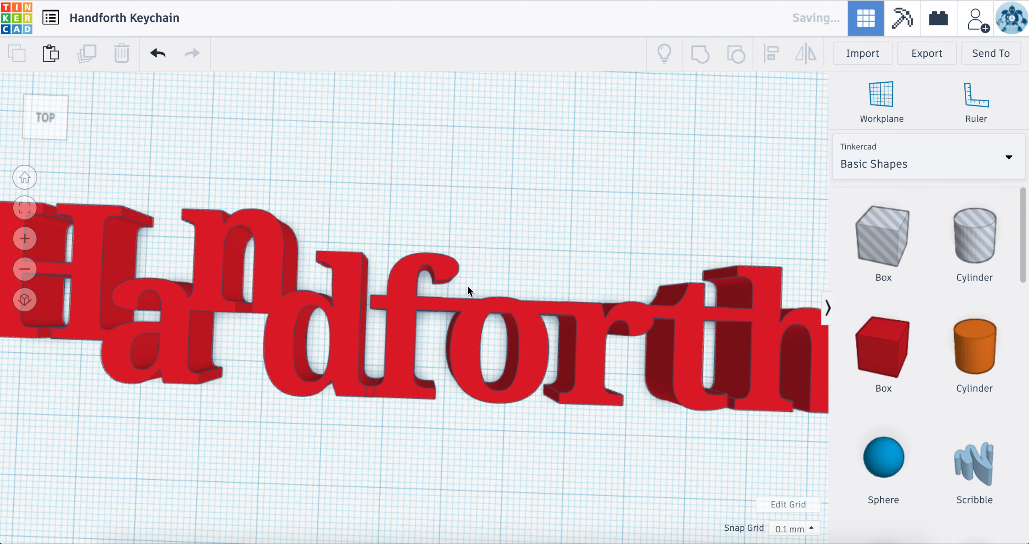
Step: Move the grouped name about 16.3 mm to the right along the workplane, making room beside the H
drag(407, 342, 518, 341)
scroll(542, 442, down, 6)
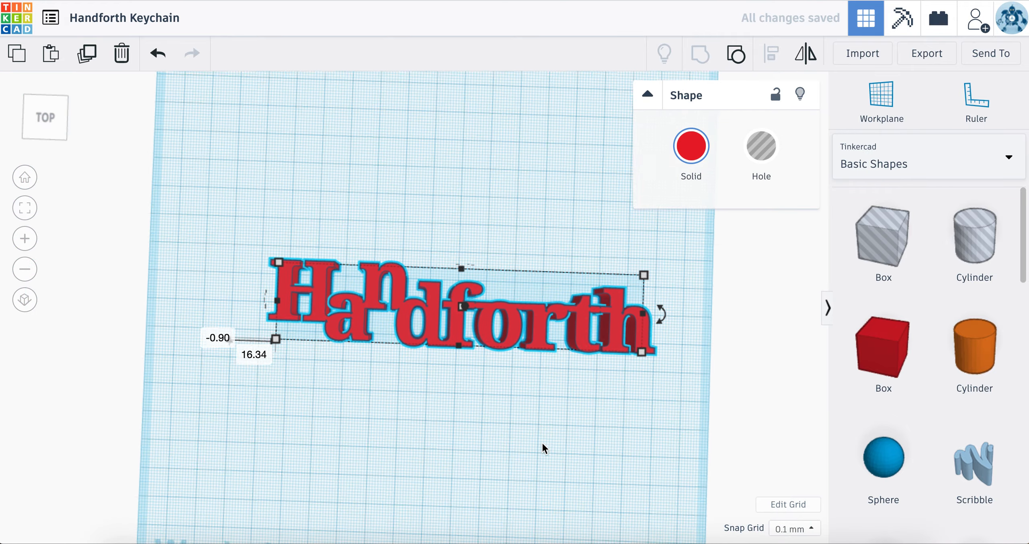
scroll(542, 443, up, 6)
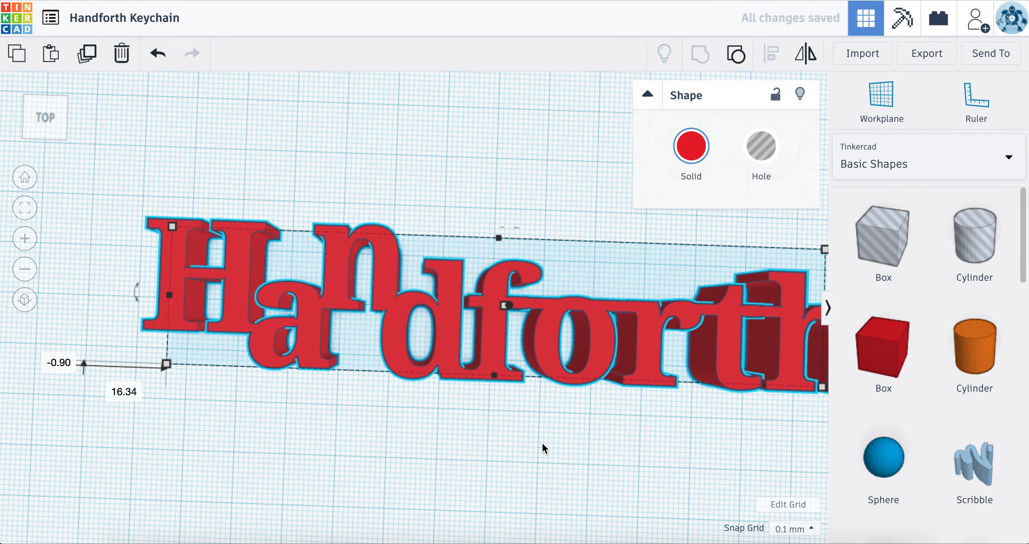
scroll(542, 437, down, 3)
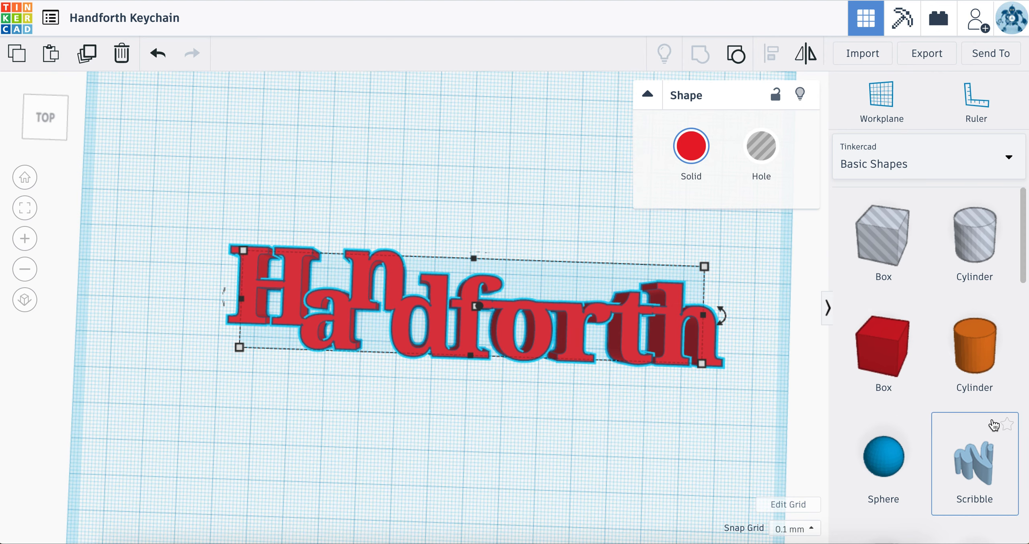
Step: Add a torus overlapping the upper-left corner of the H as the keyring loop
scroll(988, 421, down, 2)
scroll(994, 426, down, 5)
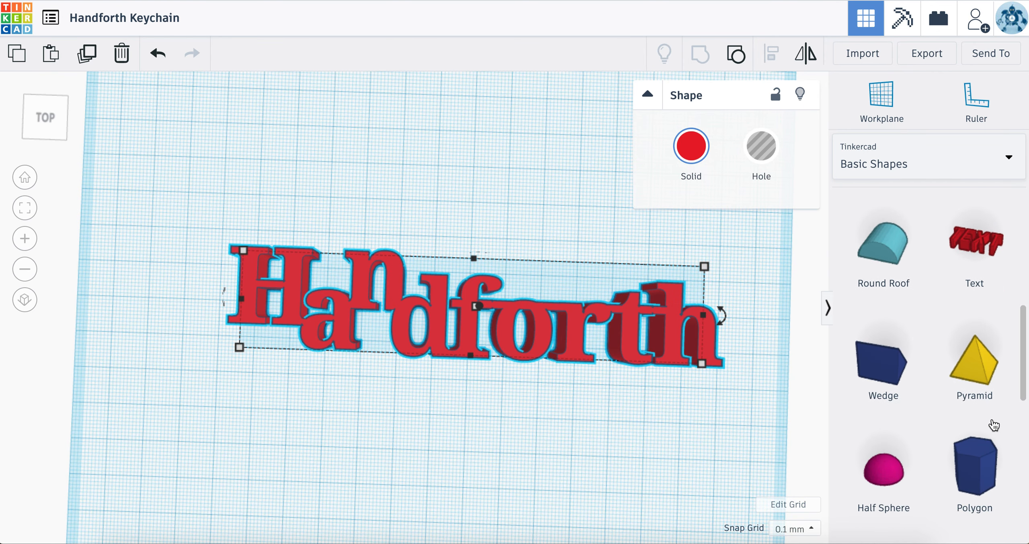
scroll(994, 425, down, 5)
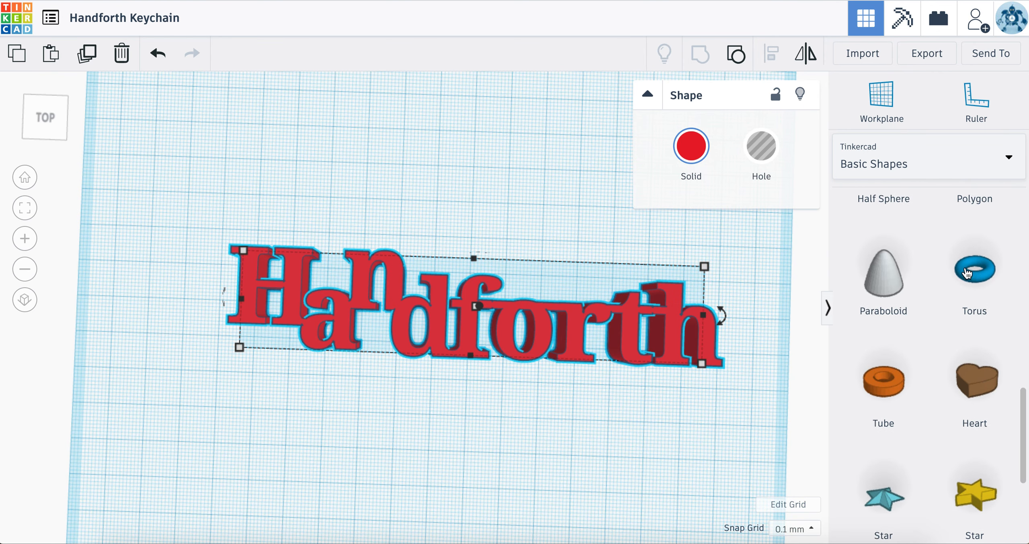
drag(973, 272, 210, 260)
scroll(208, 270, up, 3)
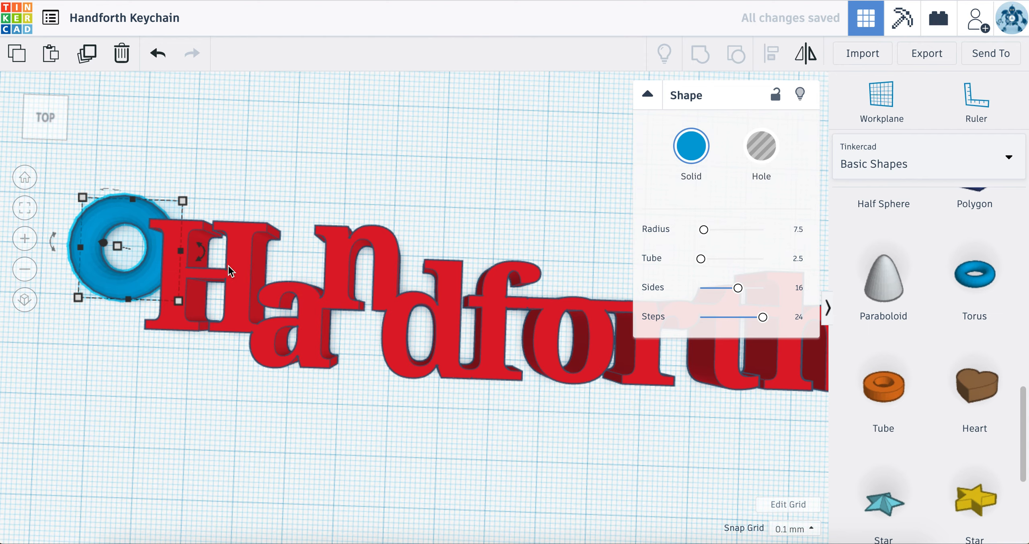
mouse_move(180, 301)
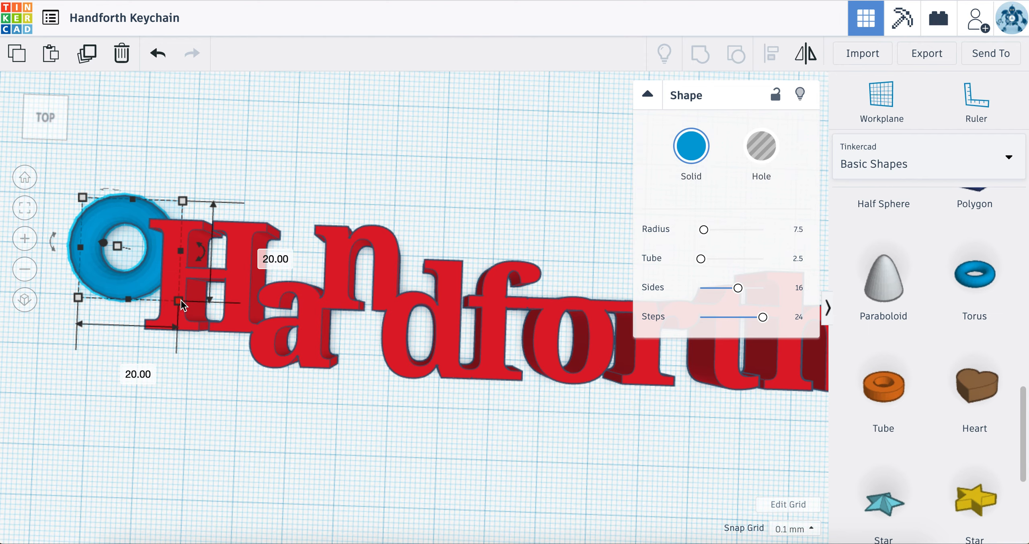
key(f)
right_drag(268, 328, 261, 232)
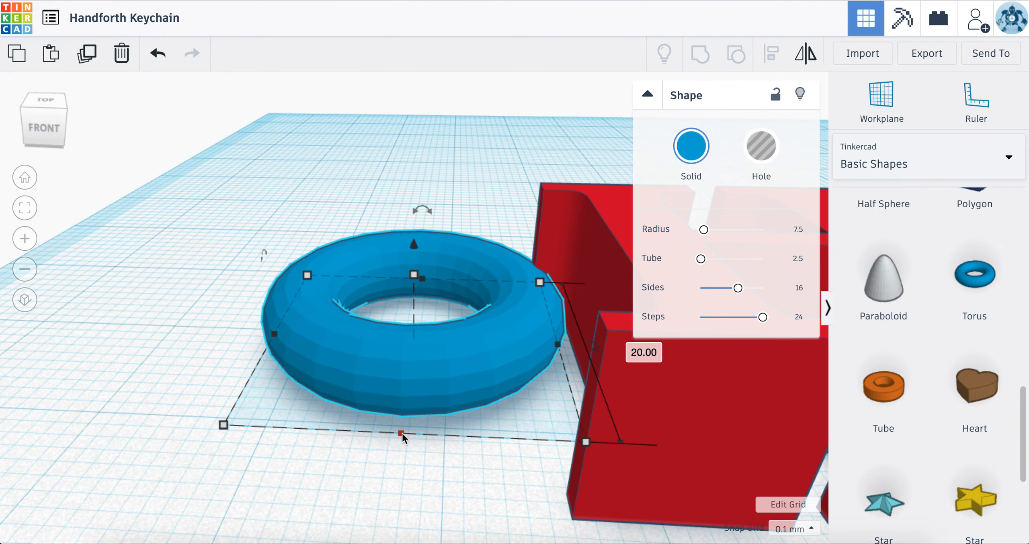
Step: Enlarge the torus proportionally from its outer corner to about 31 mm across, keeping its overlap with the H
scroll(402, 434, up, 5)
scroll(402, 434, down, 6)
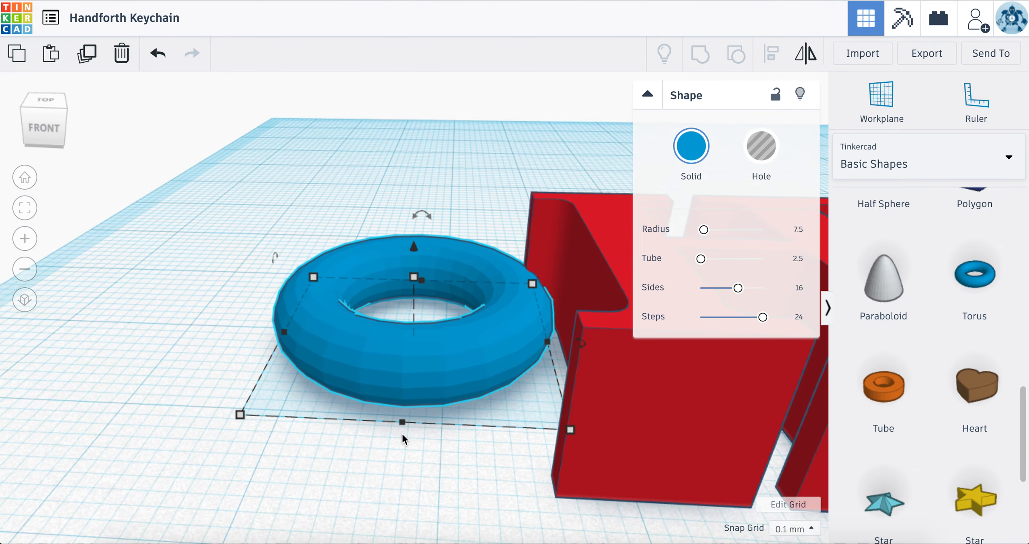
right_drag(407, 440, 492, 471)
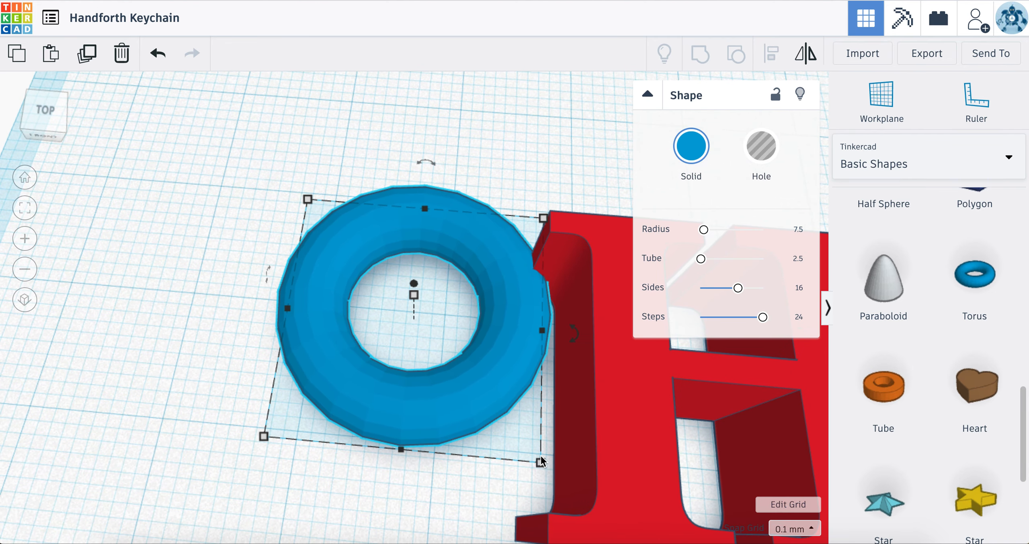
click(308, 199)
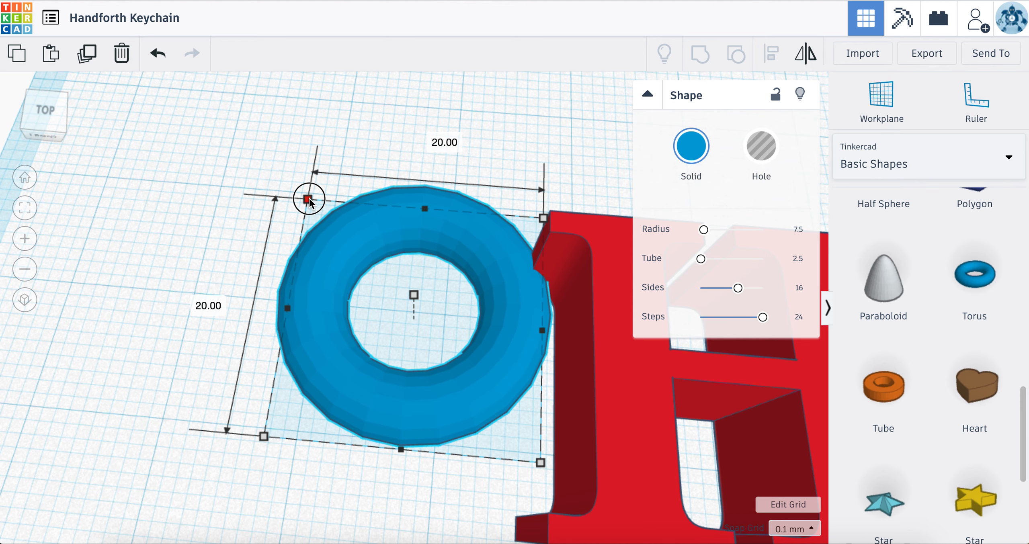
drag(308, 199, 226, 152)
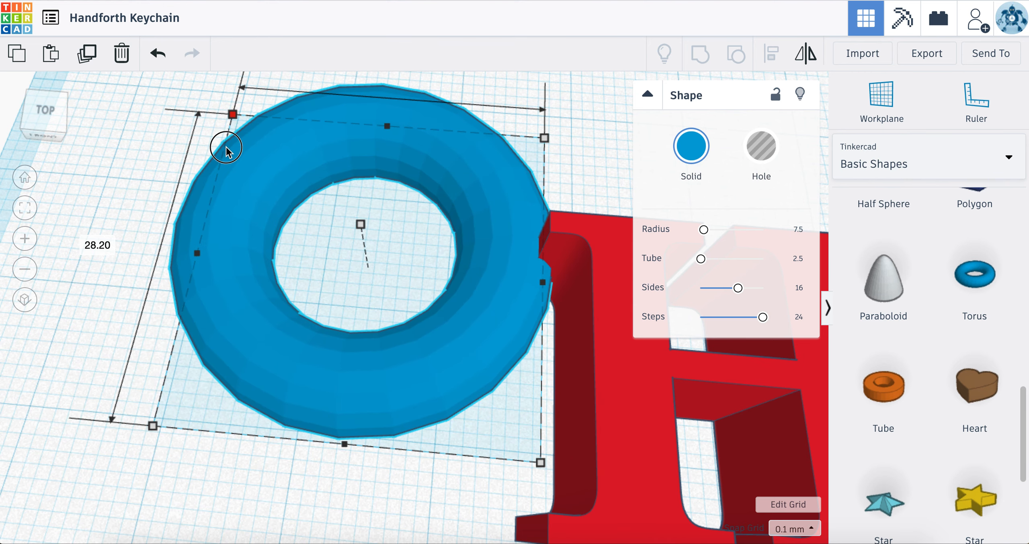
drag(350, 278, 193, 153)
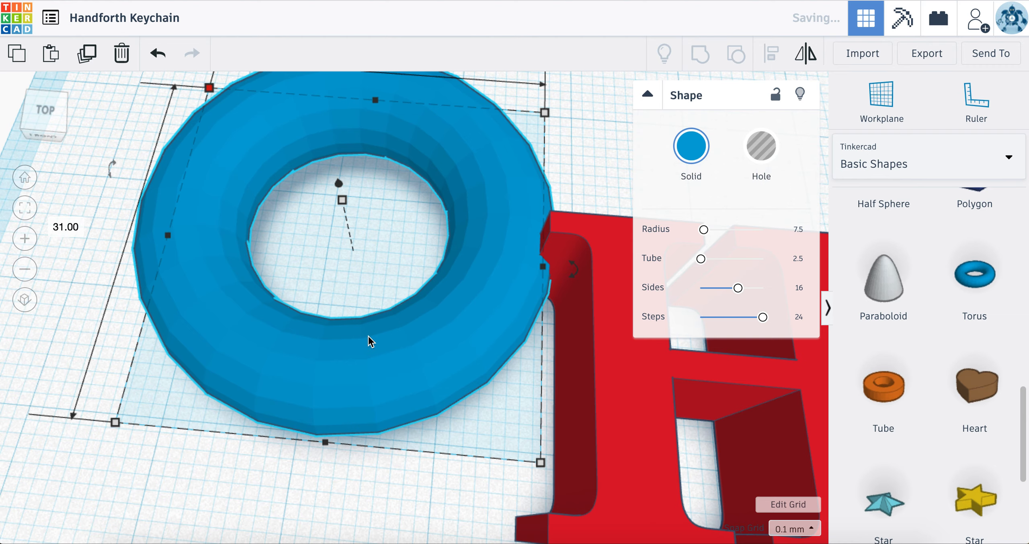
Step: Examine the enlarged ring from several angles, checking its hole and where it overlaps the H
drag(446, 335, 524, 480)
scroll(524, 479, down, 3)
right_drag(525, 478, 530, 448)
scroll(530, 449, down, 6)
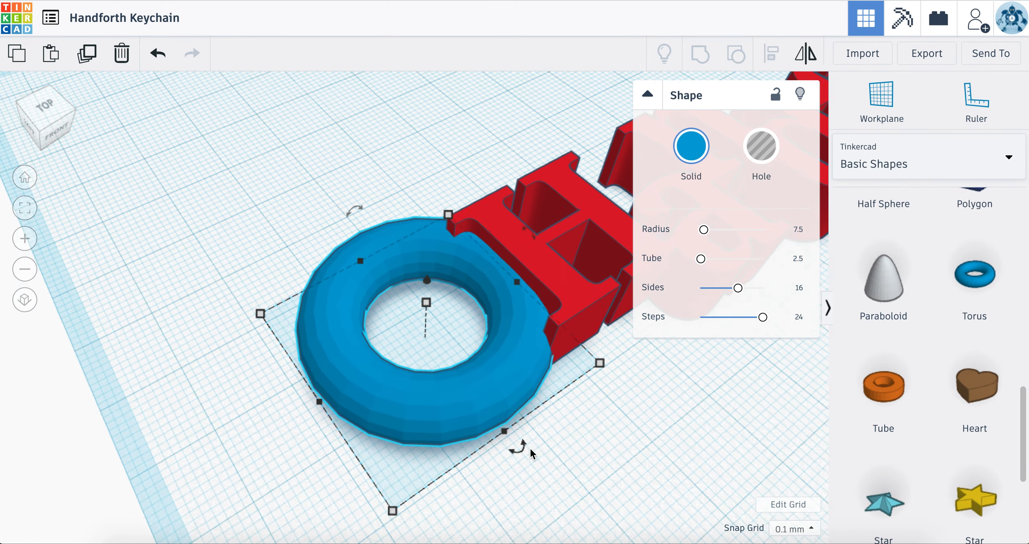
click(537, 394)
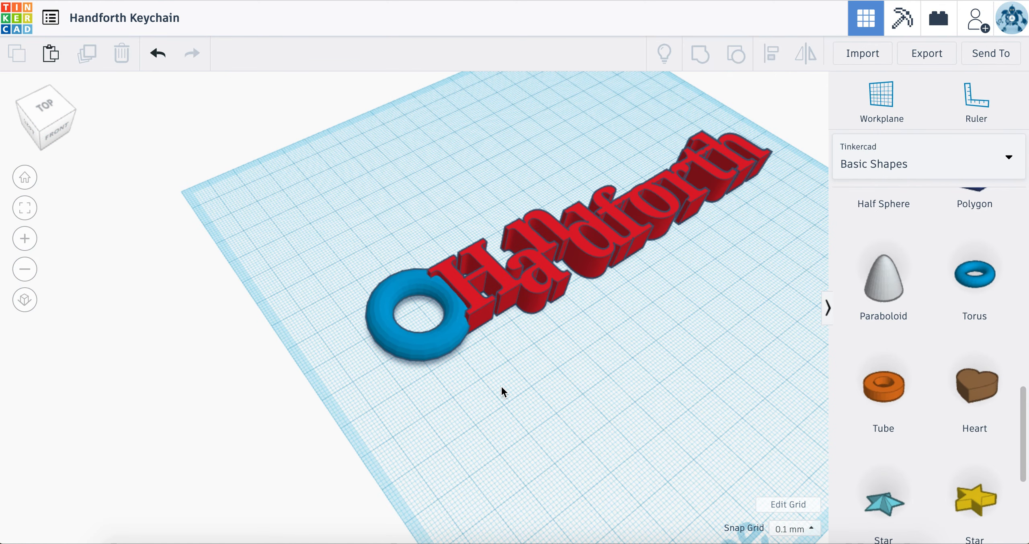
right_drag(440, 298, 348, 262)
right_drag(410, 318, 452, 458)
scroll(411, 339, up, 3)
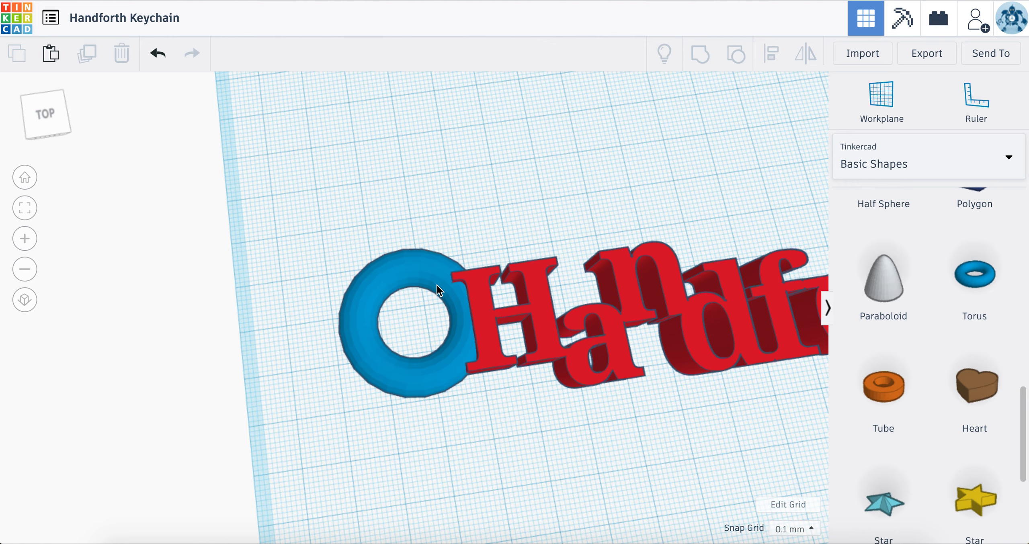
click(417, 372)
scroll(417, 372, up, 2)
scroll(410, 307, up, 3)
click(403, 261)
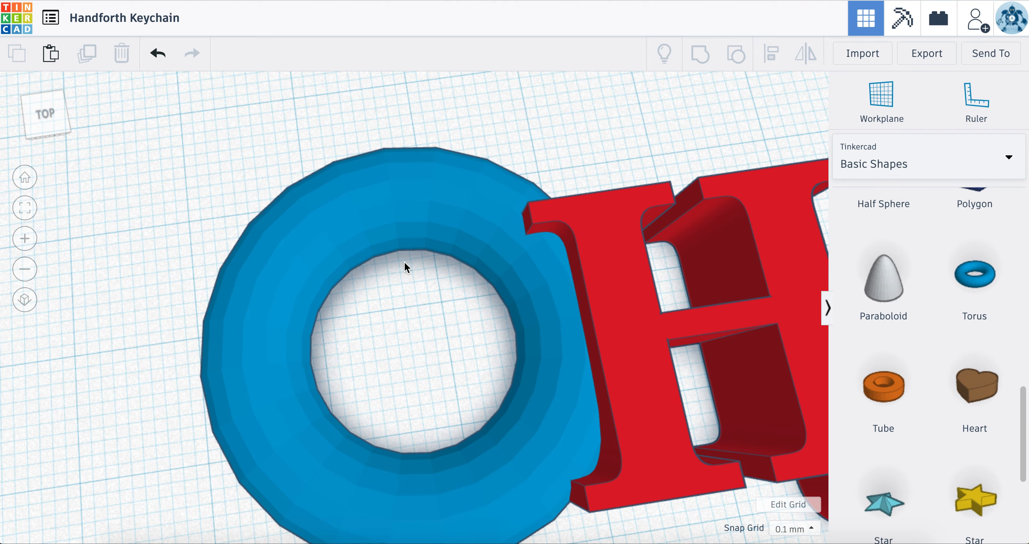
Step: Group the torus ring and the Handforth name into a single shape
scroll(418, 261, down, 5)
drag(373, 183, 626, 373)
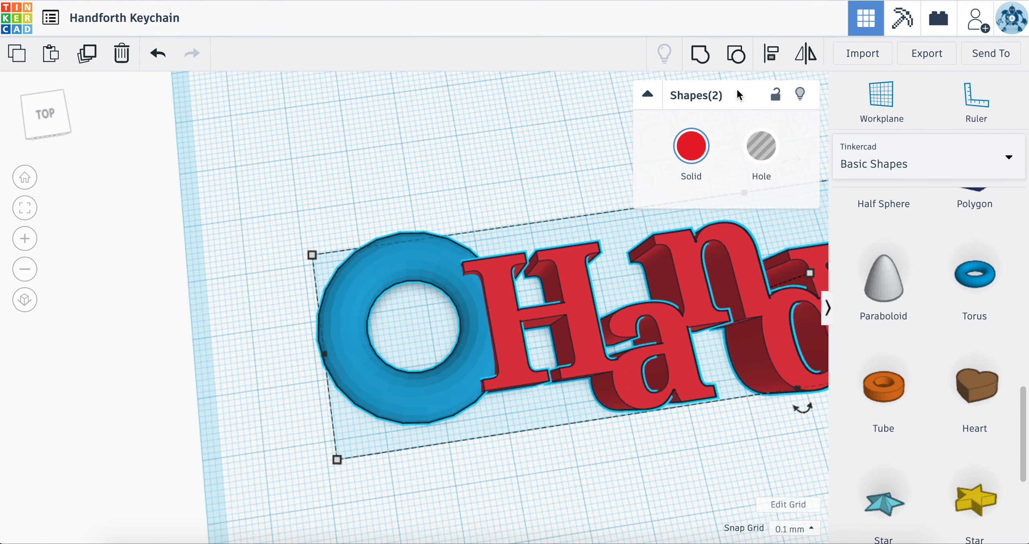
click(701, 63)
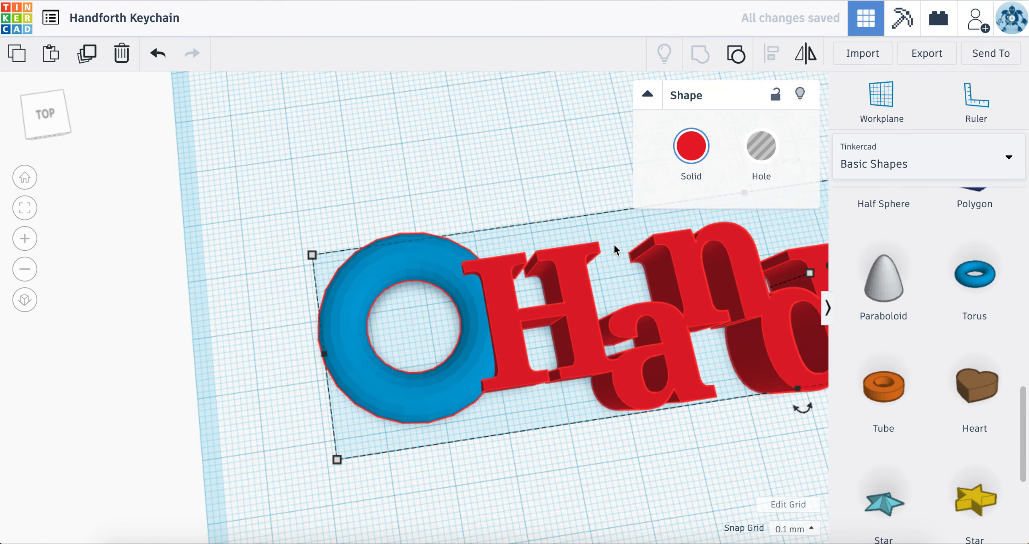
Step: Export the selected keychain shape as an STL file for 3D printing
middle_drag(661, 317, 336, 300)
middle_drag(481, 312, 207, 329)
scroll(316, 325, down, 6)
scroll(315, 326, up, 3)
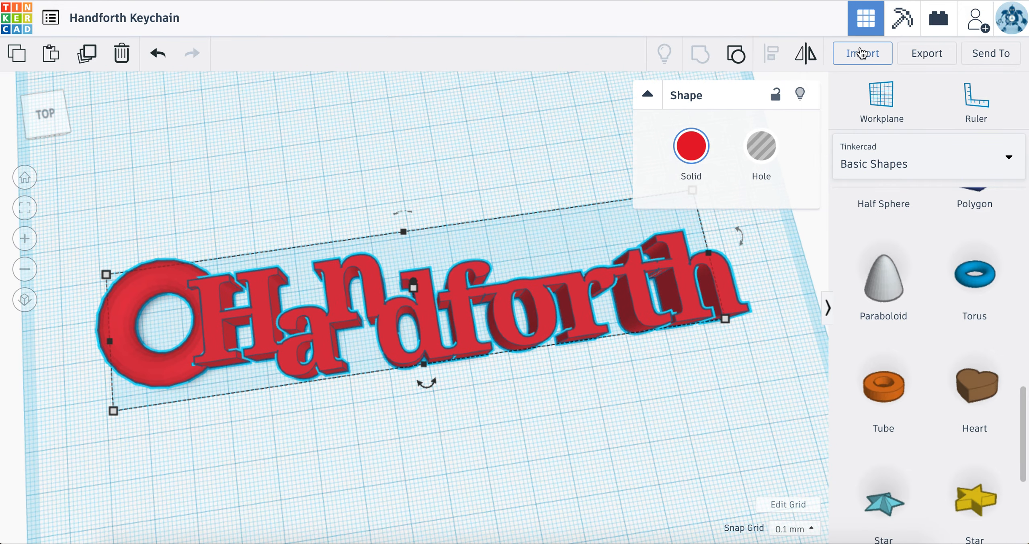
click(925, 55)
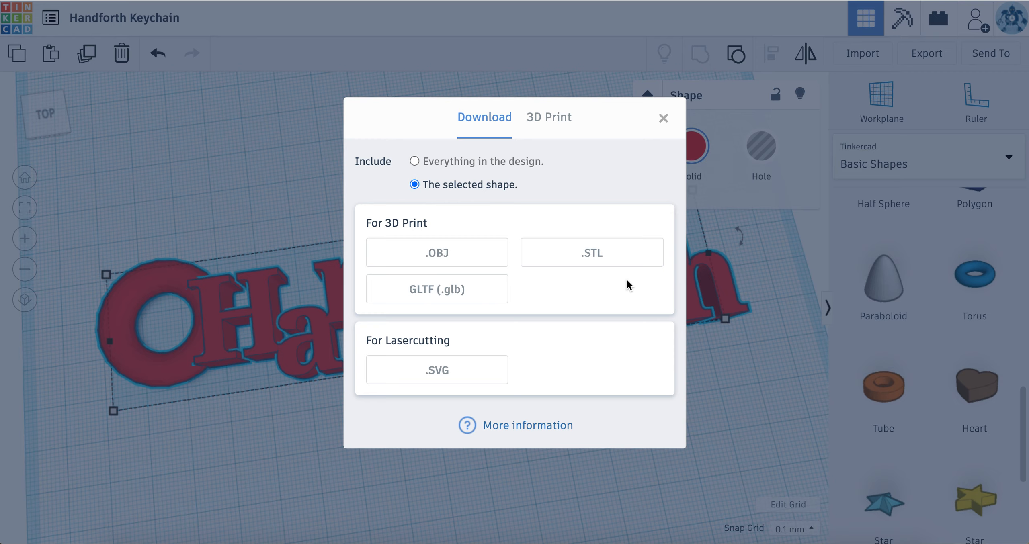
click(589, 264)
click(607, 259)
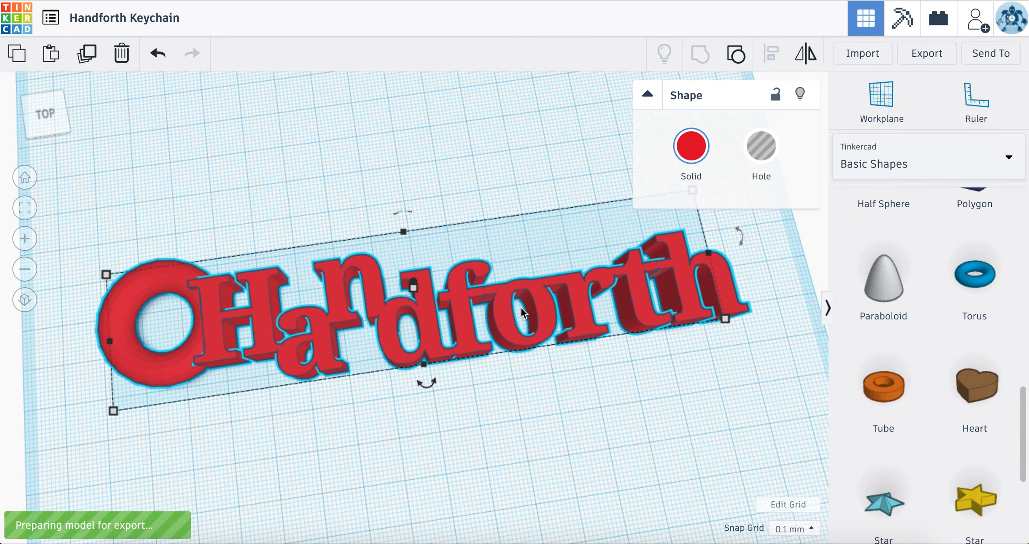